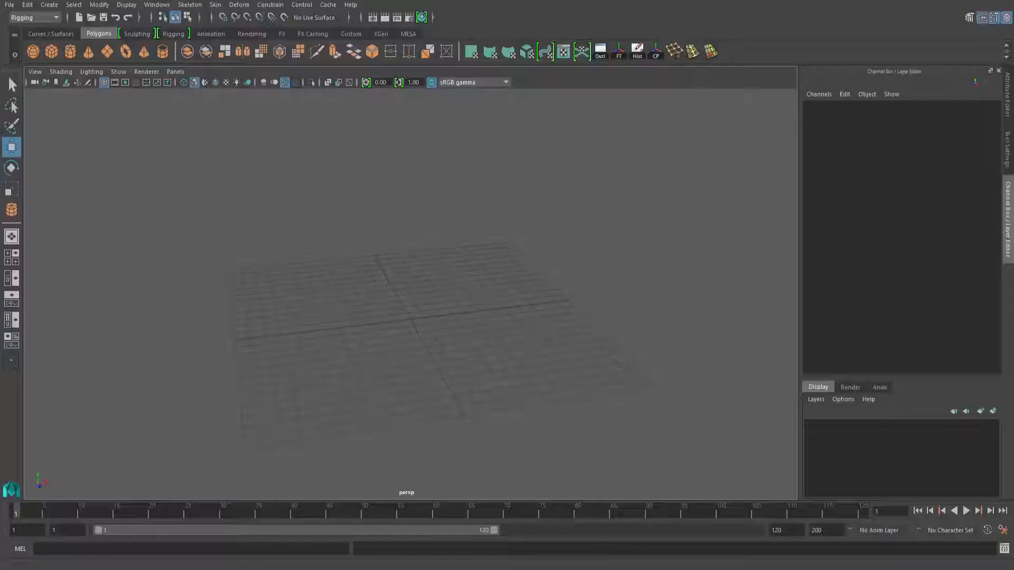
Create a polygon cylinder about 5.9 in radius and 16.2 high, and snap it to the grid at X -9, Y 0, Z 0
key("ctrl+z")
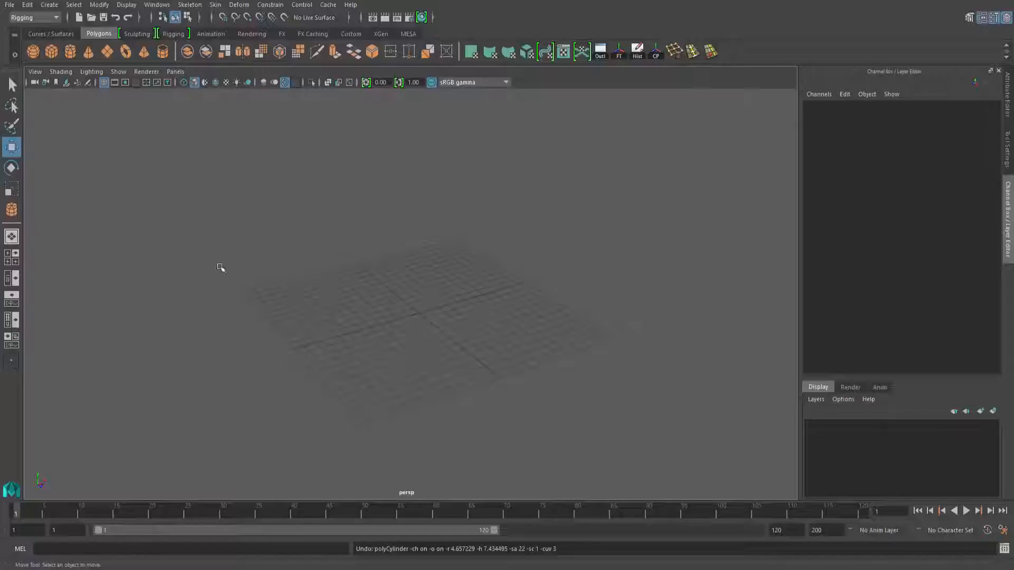
left_click(70, 51)
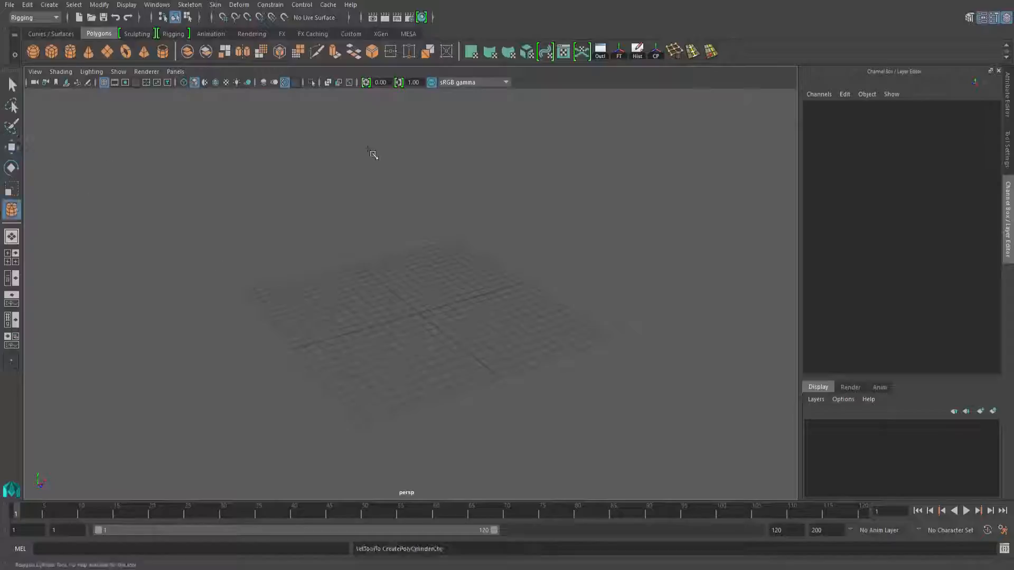
left_click_drag(421, 314, 465, 119)
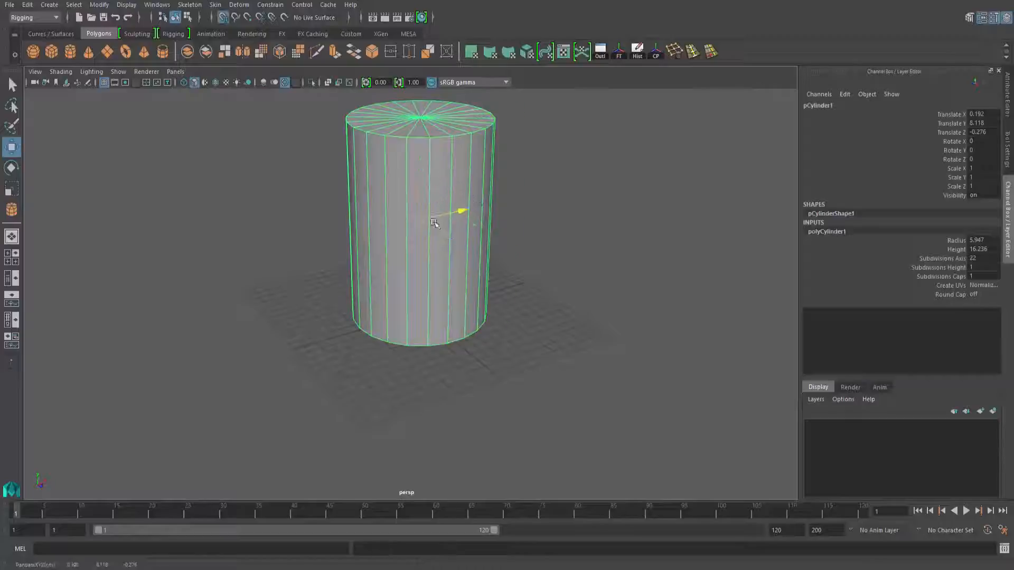
left_click_drag(463, 211, 329, 339)
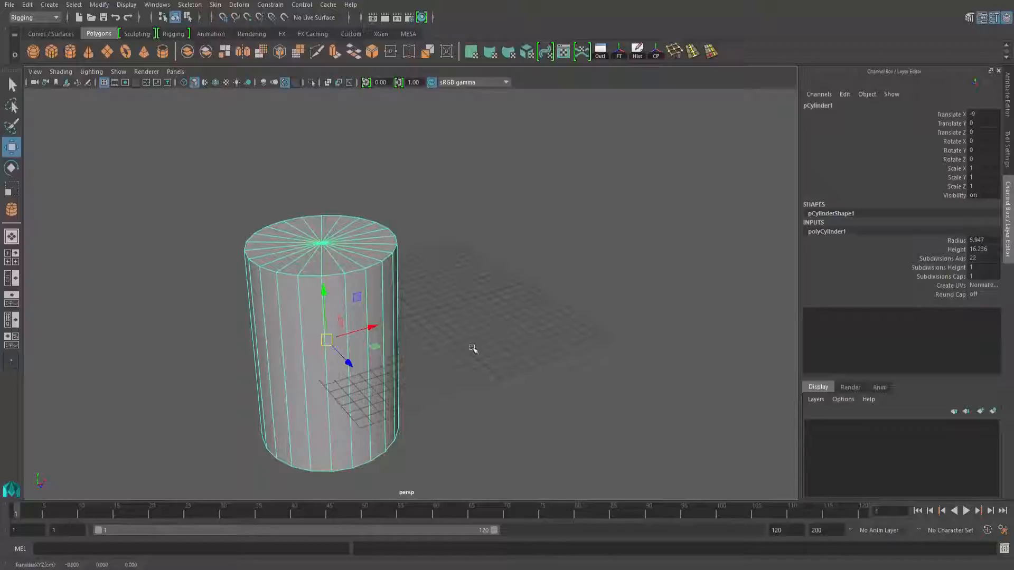
Create a flat polygon box about 13.1 wide, 2.4 high and 24.5 deep beside the cylinder
left_click_drag(411, 314, 372, 317, "alt")
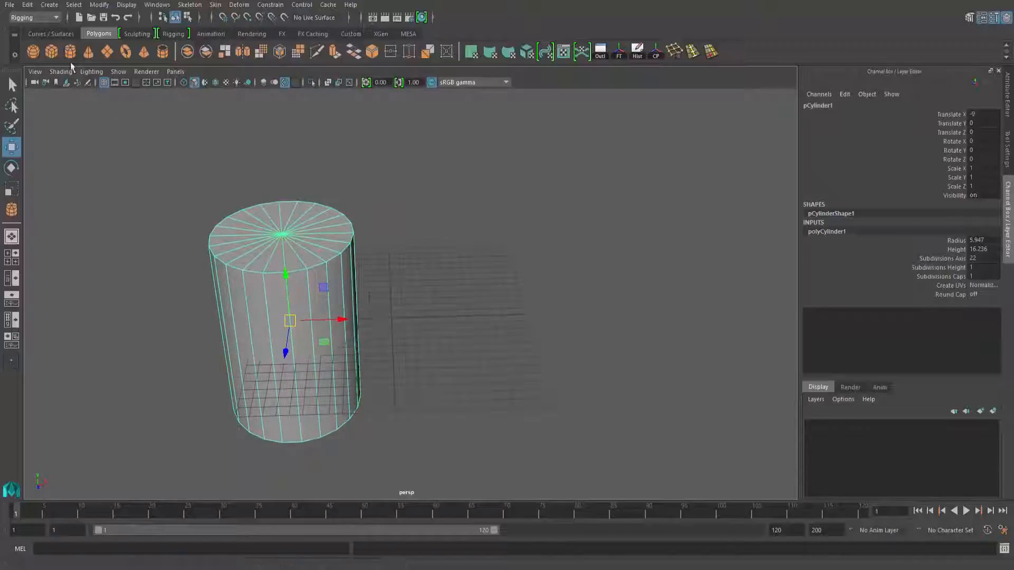
left_click(51, 51)
mouse_move(395, 248)
left_mouse_down()
mouse_move(537, 400)
mouse_move(581, 412)
mouse_move(553, 302)
left_mouse_up()
Move the cylinder with vertex snapping from corner to corner of the flat box, ending on its upper rear corner
left_click_drag(299, 351, 336, 353, "alt")
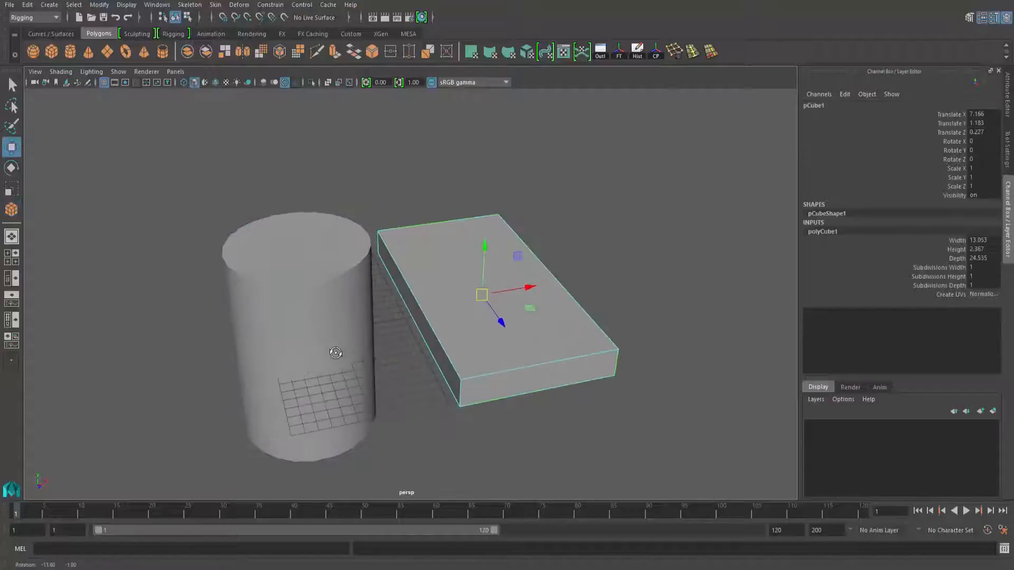
left_click(308, 336)
key("v")
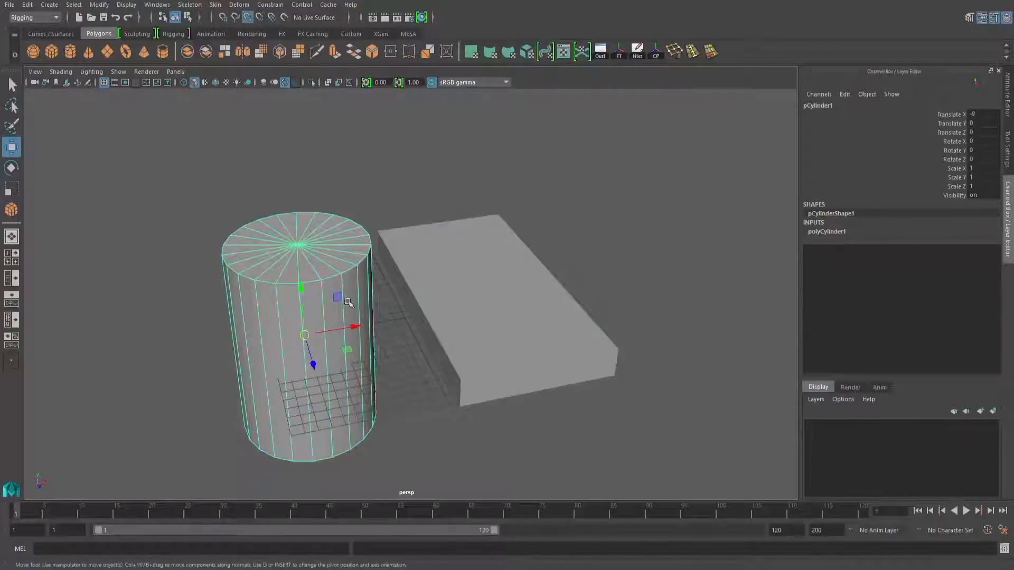
left_click_drag(354, 323, 431, 317)
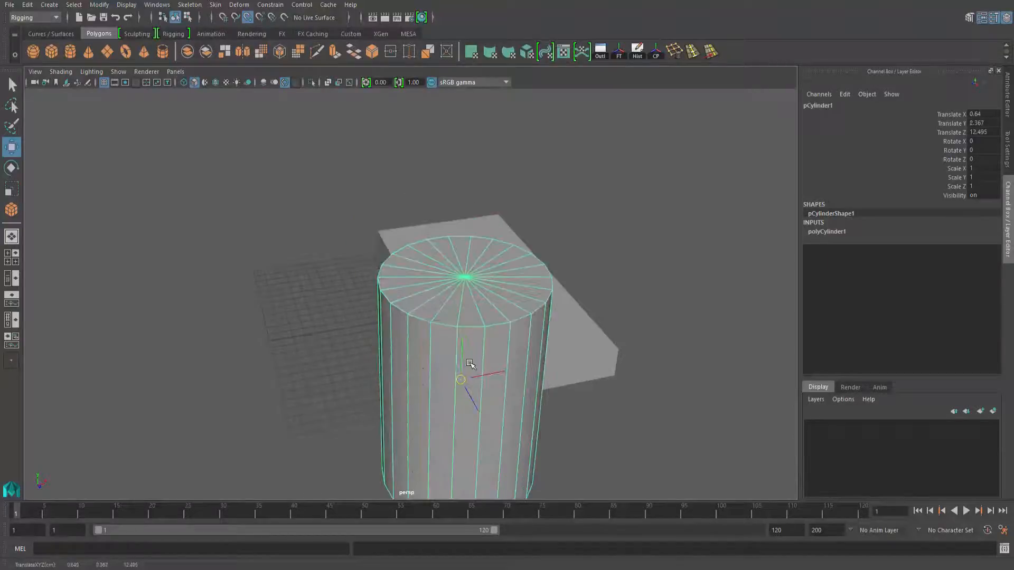
left_click_drag(470, 363, 400, 268)
Delete the cylinder and box, and create a new polygon cylinder about 7.1 in radius and 12 high at the grid centre
left_click_drag(604, 198, 317, 310)
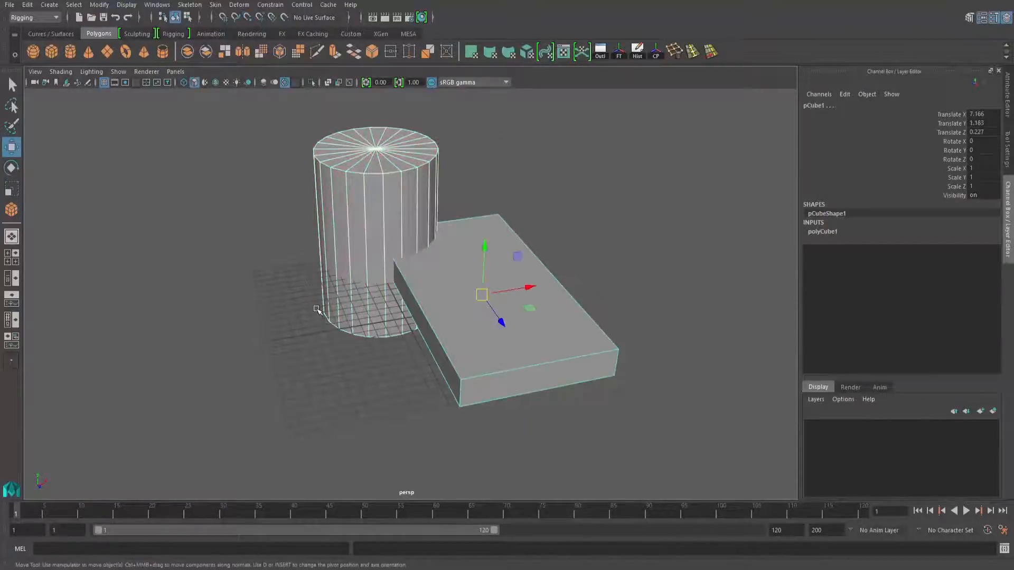
key("Delete")
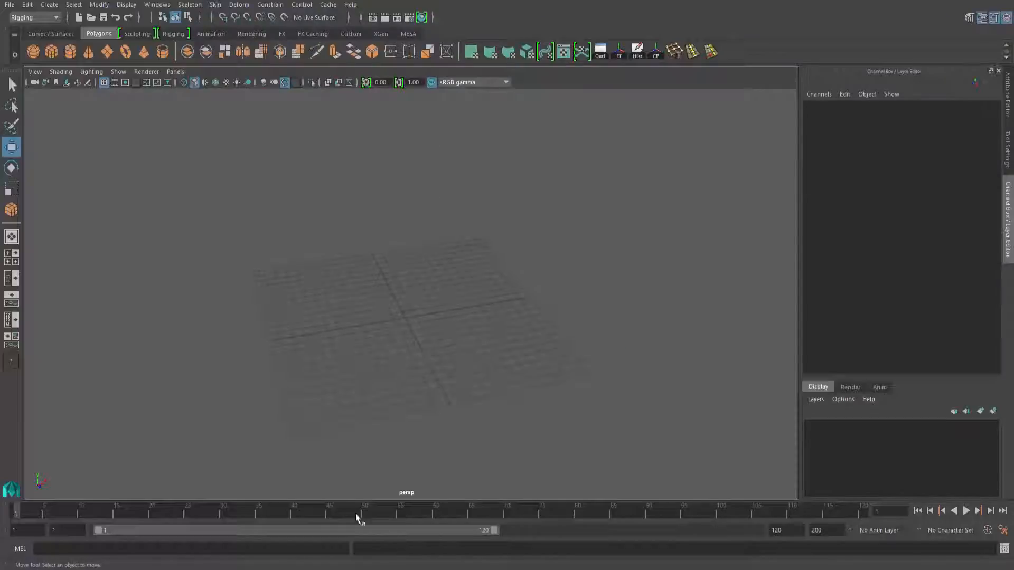
left_click(70, 51)
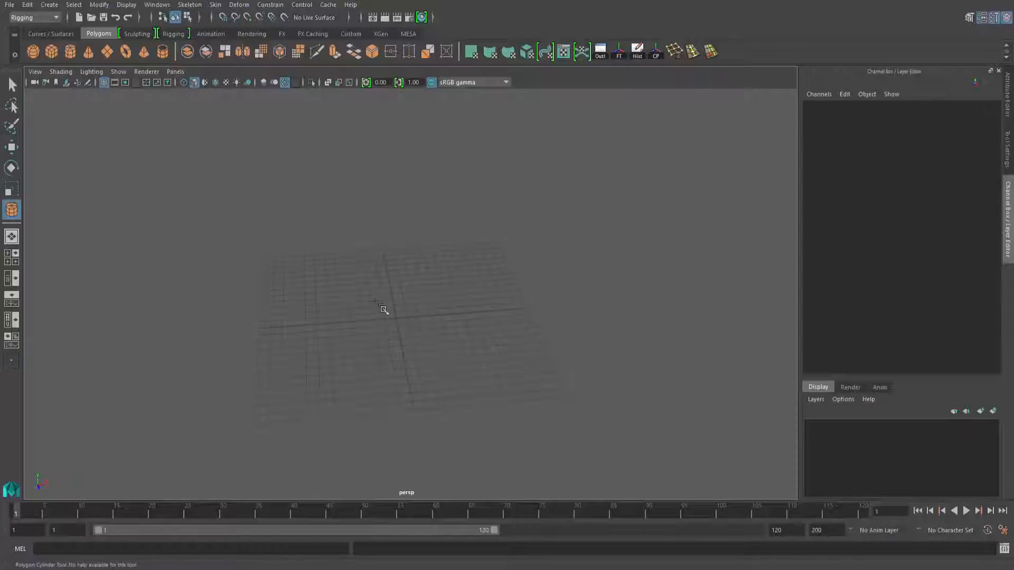
left_click_drag(401, 322, 399, 205)
right_click_drag(399, 205, 405, 264, "alt")
middle_click_drag(405, 264, 388, 259, "alt")
Move the cylinder's pivot along X to a point well outside its body
left_click_drag(384, 326, 383, 315, "alt")
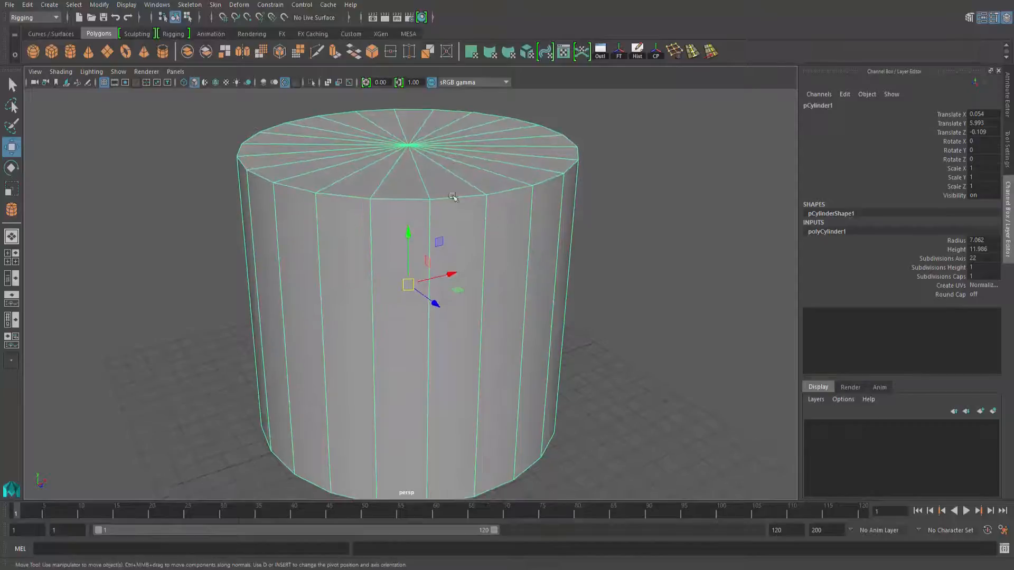
left_click_drag(431, 281, 405, 271, "alt")
right_click_drag(433, 290, 343, 276, "alt")
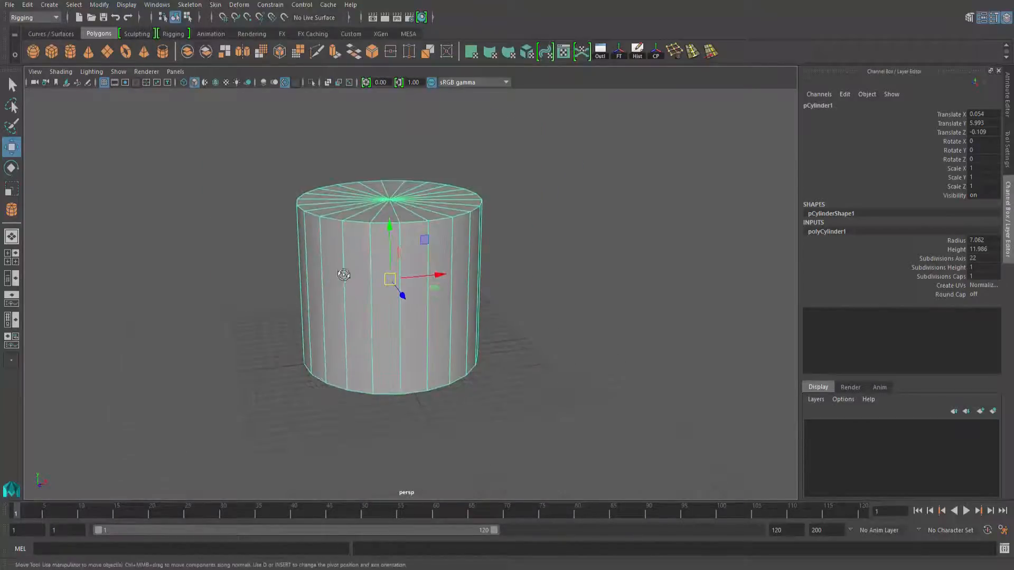
left_click_drag(344, 275, 342, 272, "alt")
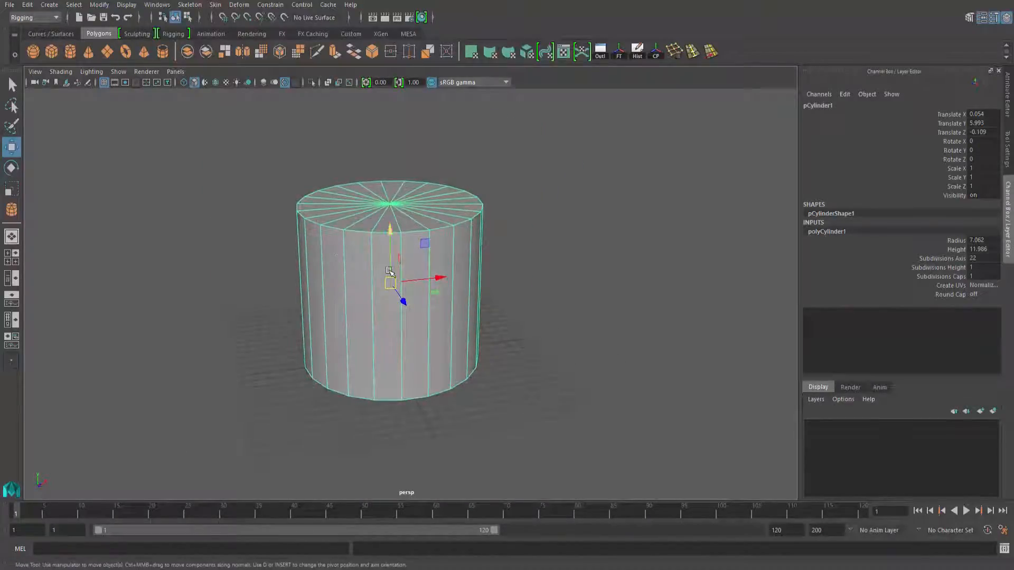
key("d")
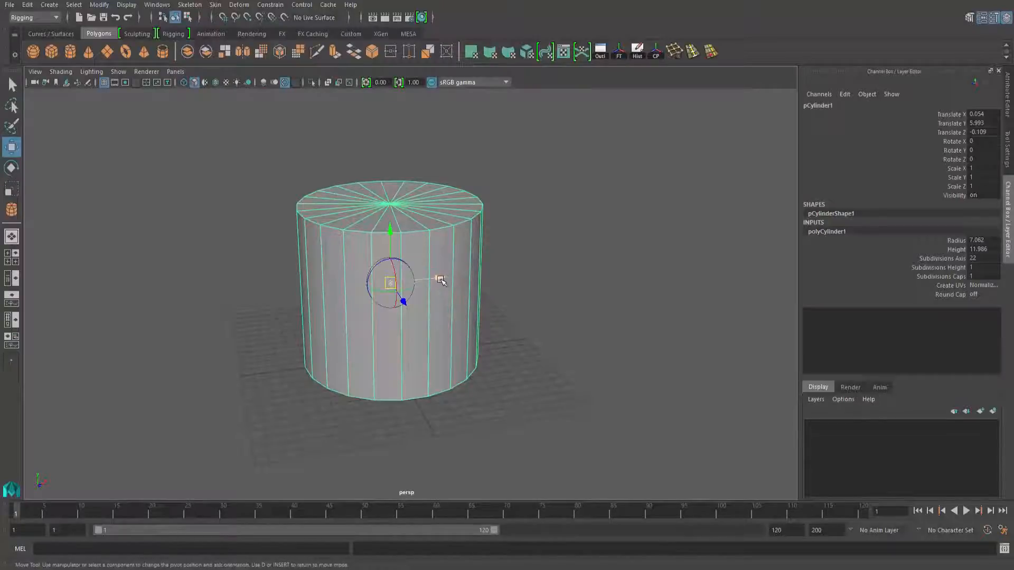
left_click_drag(437, 279, 652, 254)
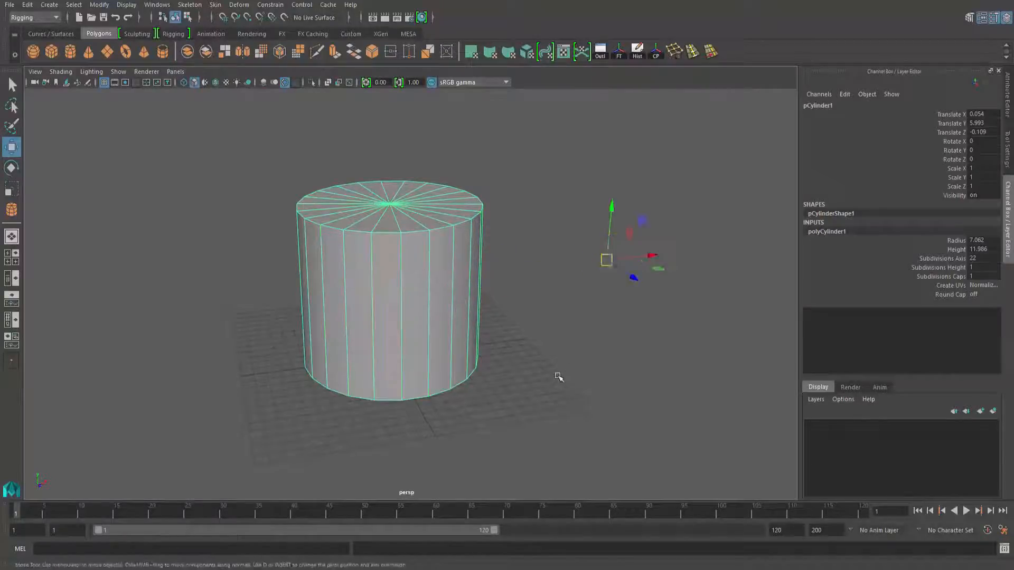
Try rotating the cylinder about 13.6 degrees around Z and scaling it uniformly to about 0.91 from the offset pivot
left_click_drag(581, 360, 501, 366, "alt")
middle_click_drag(501, 366, 407, 396, "alt")
right_click_drag(455, 358, 539, 341, "alt")
middle_click_drag(539, 342, 468, 340, "alt")
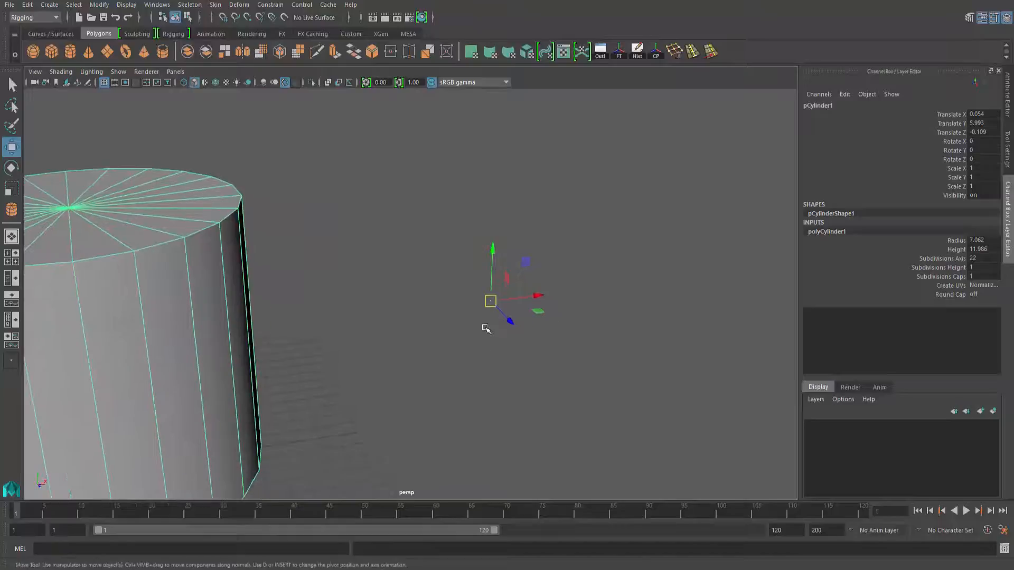
key("e")
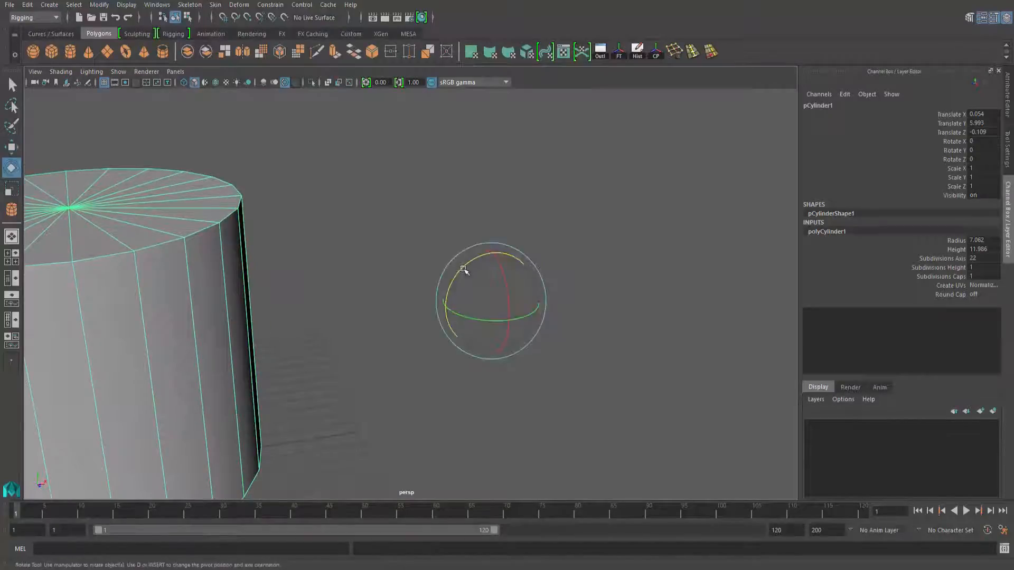
mouse_move(463, 270)
left_mouse_down()
mouse_move(531, 262)
mouse_move(464, 276)
left_mouse_up()
key("r")
left_click_drag(496, 308, 438, 337)
Undo the cylinder's scaling and rotation
key("ctrl+z")
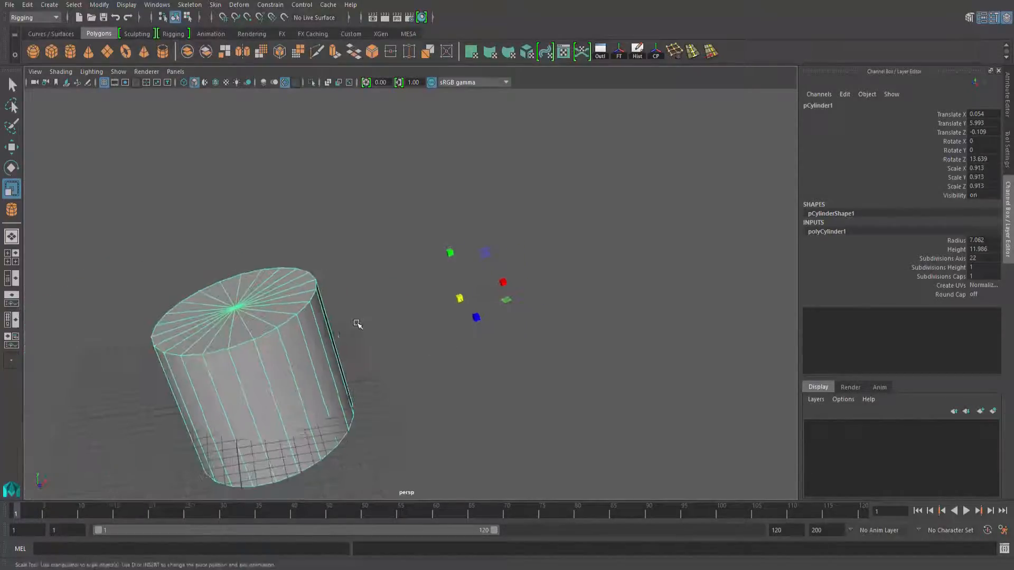
key("ctrl+z")
key("ctrl+z")
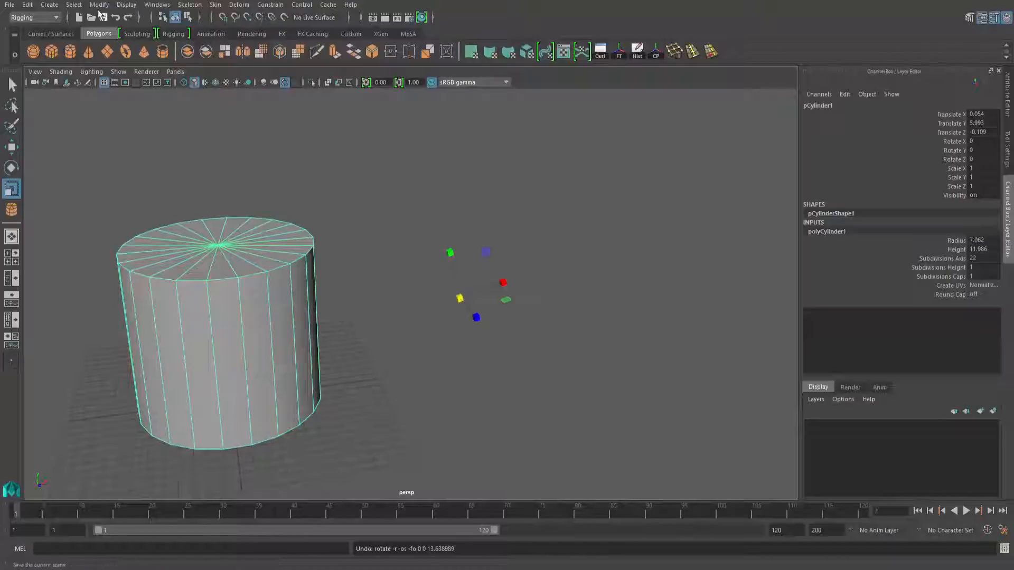
Center the cylinder's pivot on the object
left_click(98, 5)
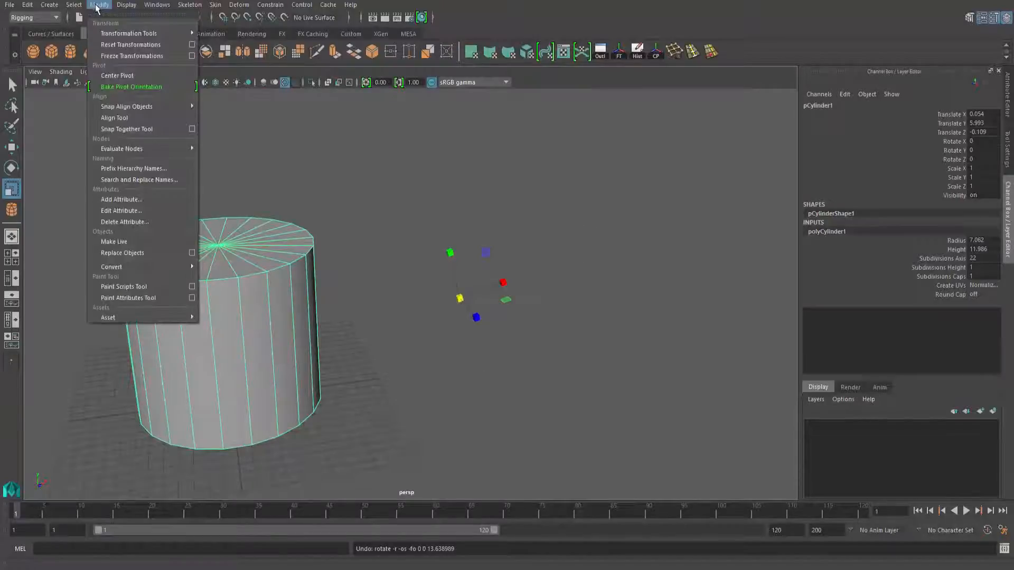
left_click(117, 76)
middle_click_drag(222, 355, 444, 333, "alt")
right_click_drag(444, 332, 484, 345, "alt")
middle_click_drag(566, 345, 472, 335, "alt")
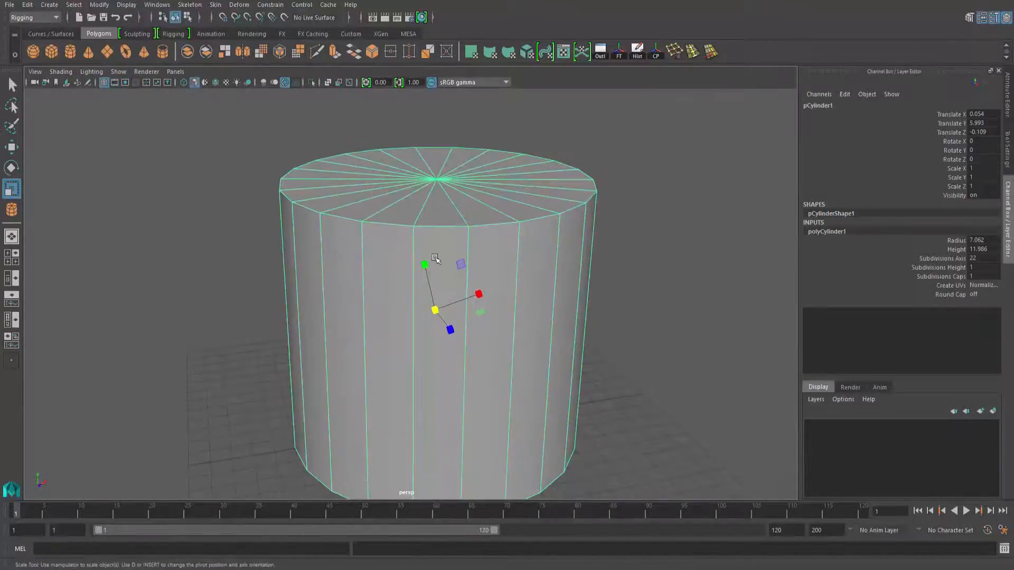
right_click_drag(437, 365, 432, 330, "alt")
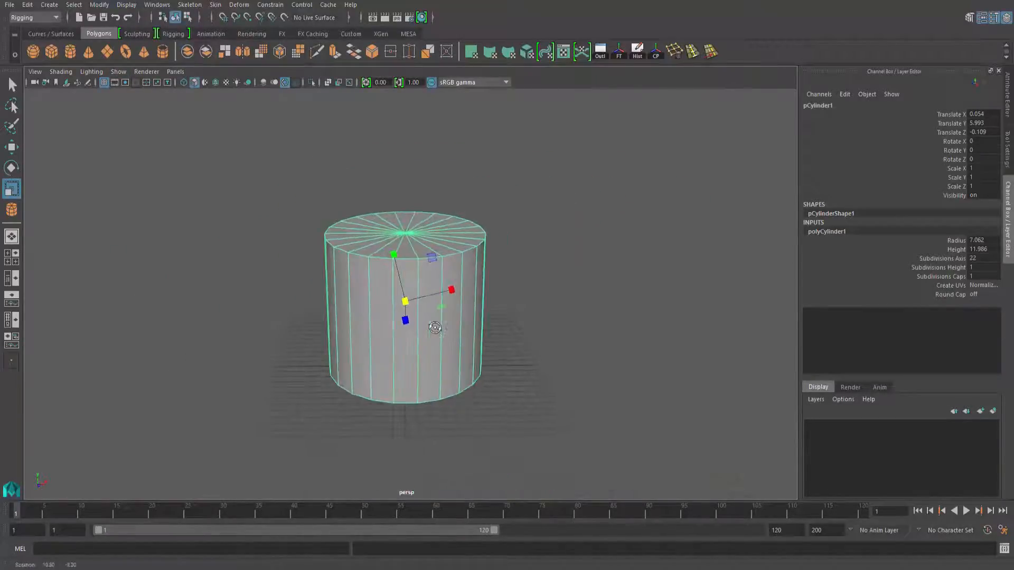
left_click(432, 330)
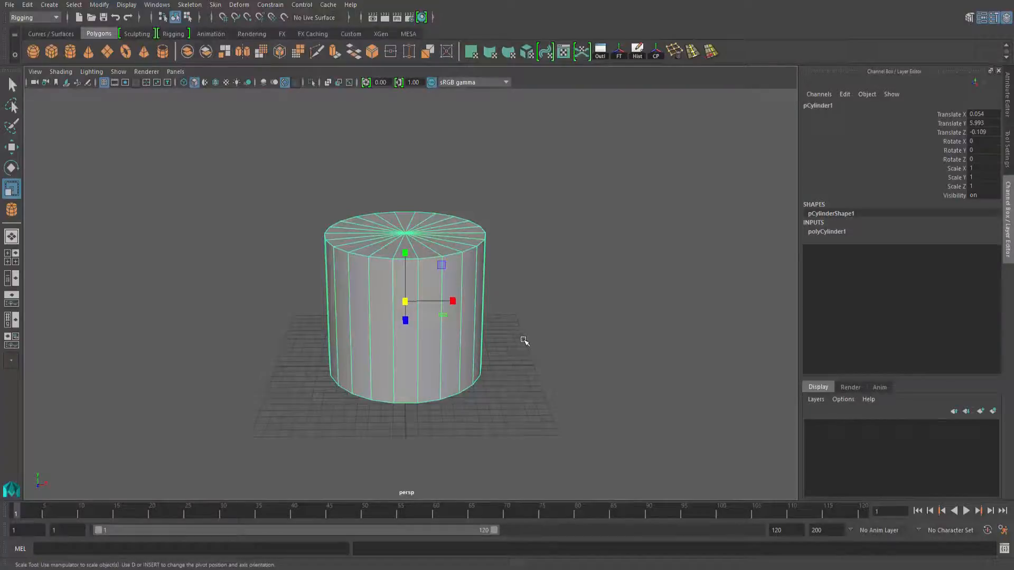
Snap the cylinder's pivot to the grid point at X -11, Y 0, Z 0
key("Insert")
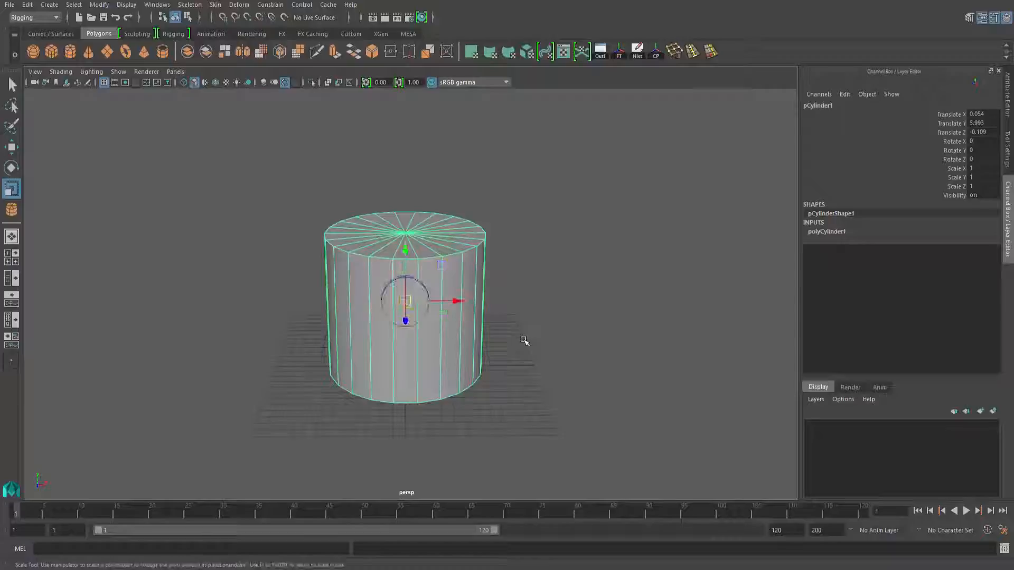
key("x")
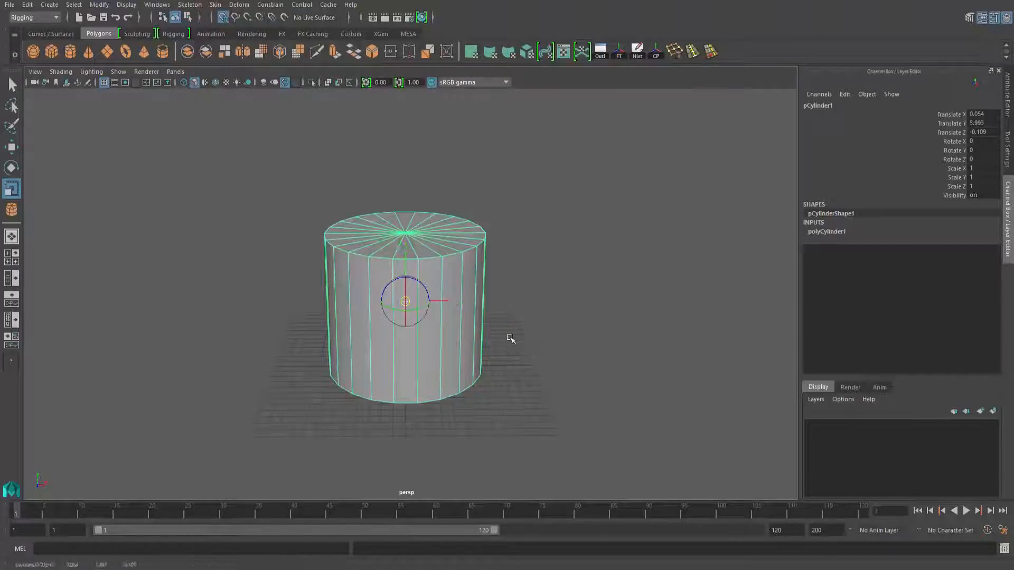
left_click_drag(405, 301, 287, 367)
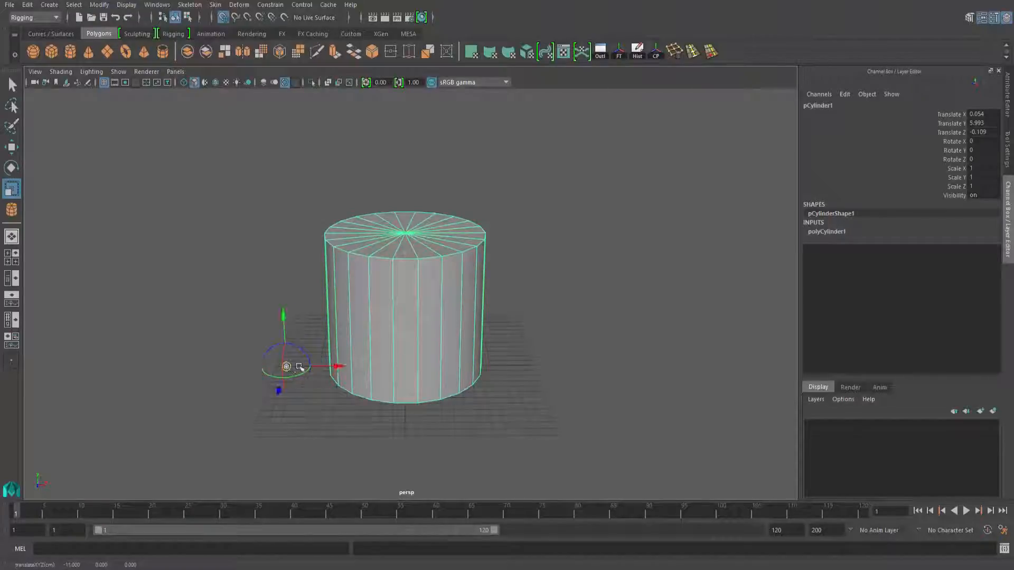
key("Insert")
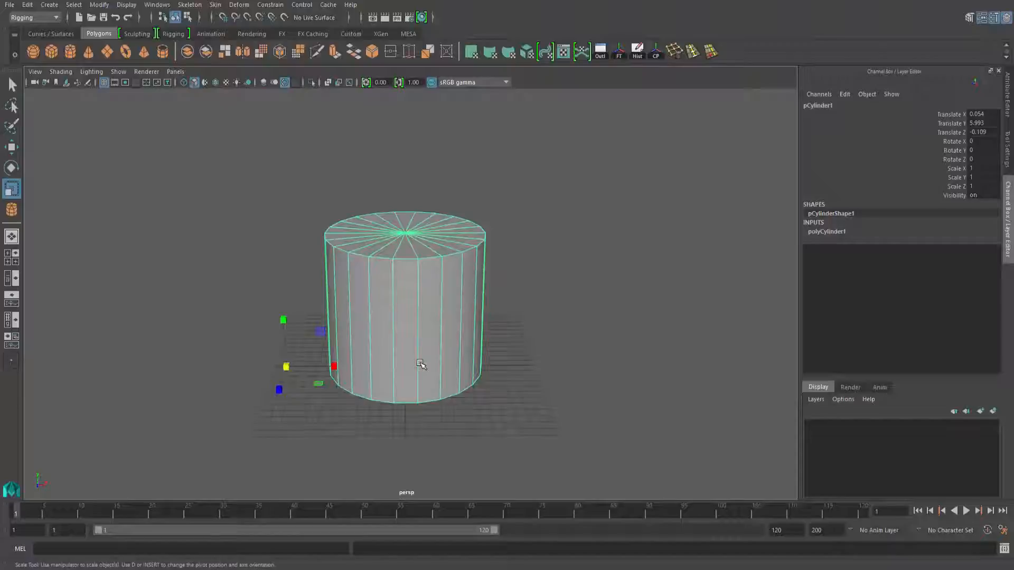
Snap the cylinder's pivot to a vertex on the front of its top rim
key("Insert")
key("v")
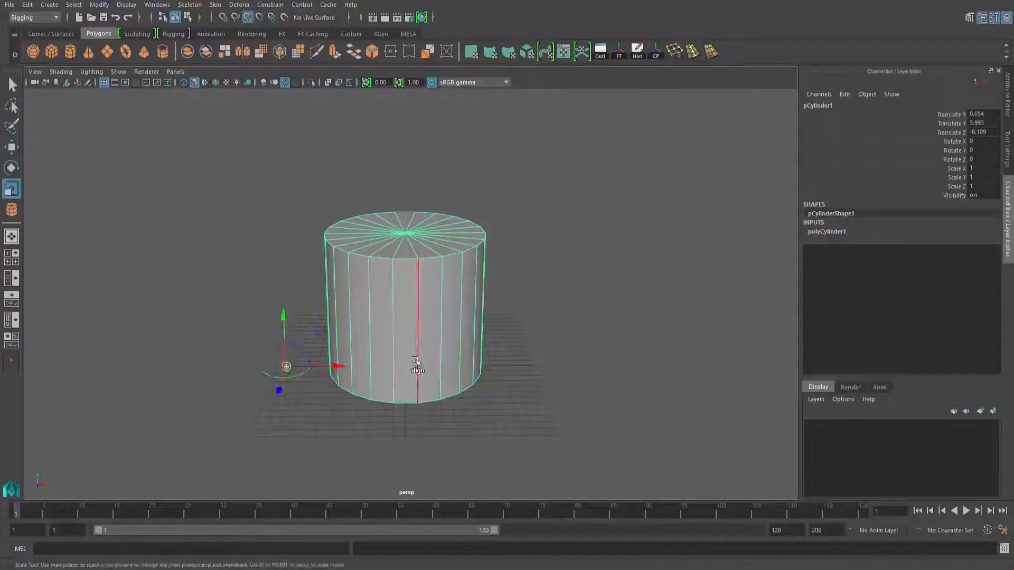
middle_click_drag(572, 270, 391, 257)
key("Insert")
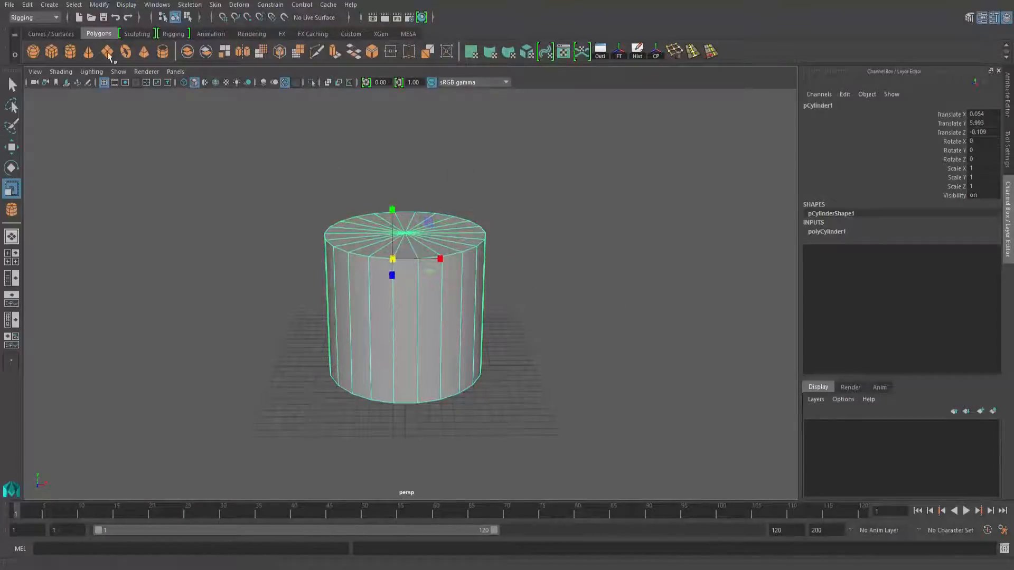
Create a smaller cylinder at about X 15, Z -7, and move the first cylinder's pivot onto its front top rim
left_click(66, 52)
mouse_move(555, 337)
left_mouse_down()
mouse_move(576, 360)
mouse_move(559, 250)
left_mouse_up()
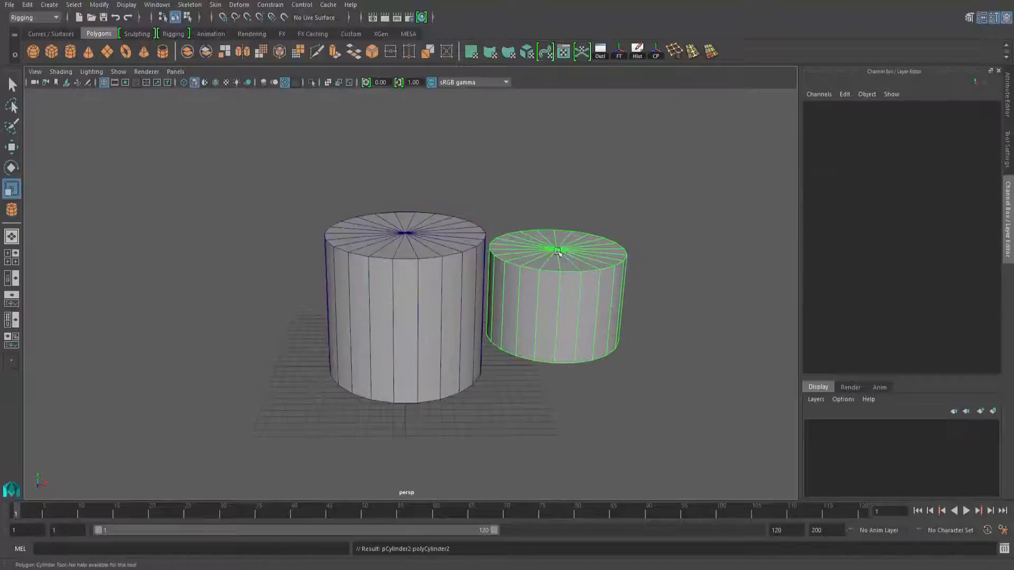
left_click(401, 322)
key("d")
middle_click_drag(403, 289, 562, 273)
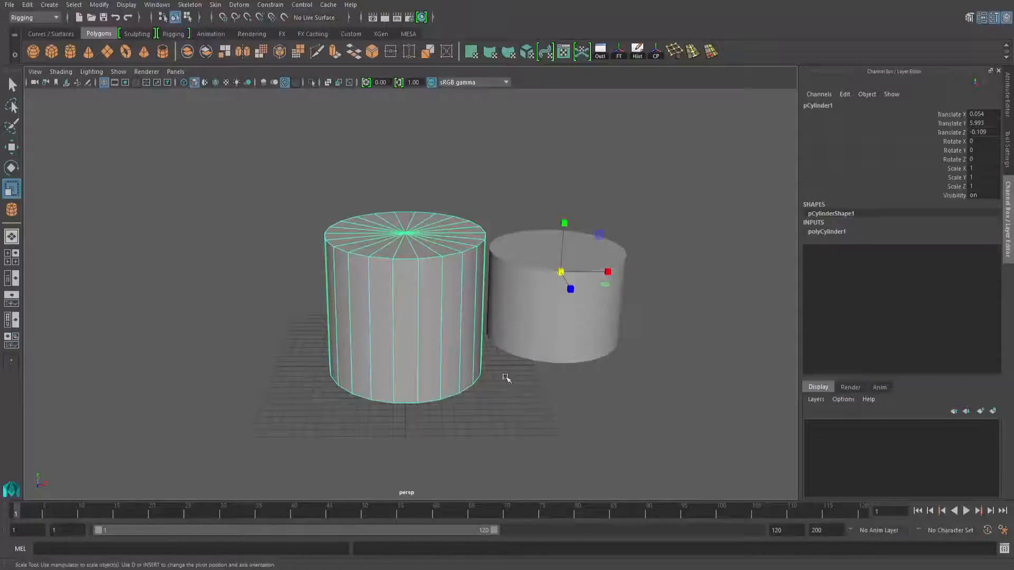
Delete both cylinders
left_click(676, 208)
left_click(536, 299)
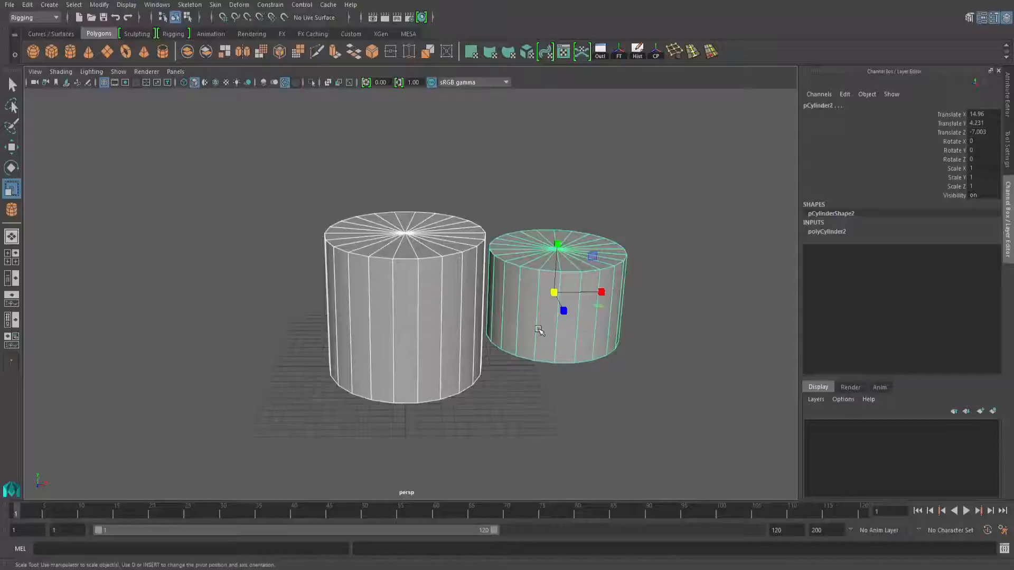
key("Delete")
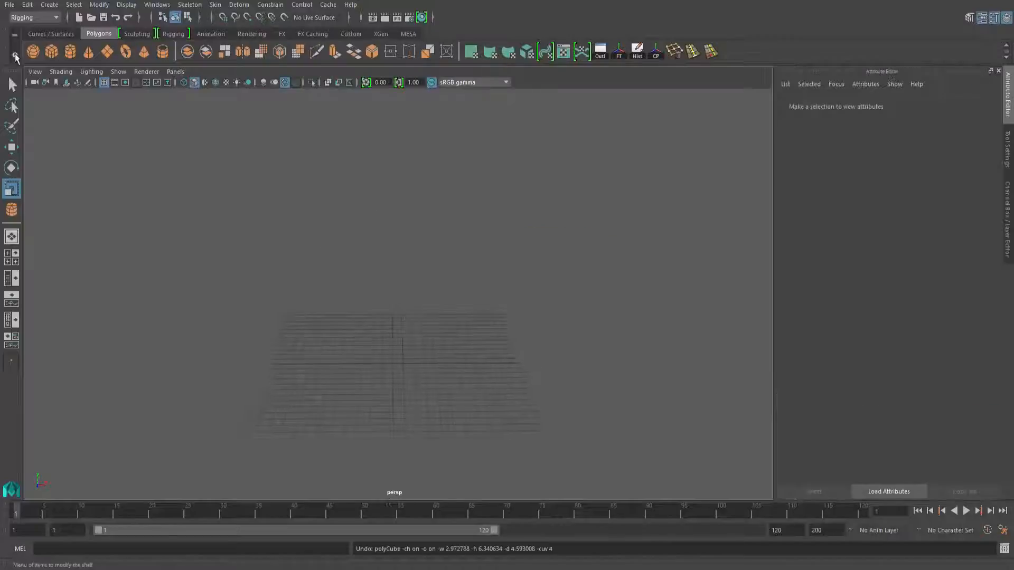
Create a tall, narrow polygon box on the negative X side of the grid
left_click(52, 53)
mouse_move(320, 341)
left_mouse_down()
mouse_move(339, 356)
mouse_move(344, 275)
left_mouse_up()
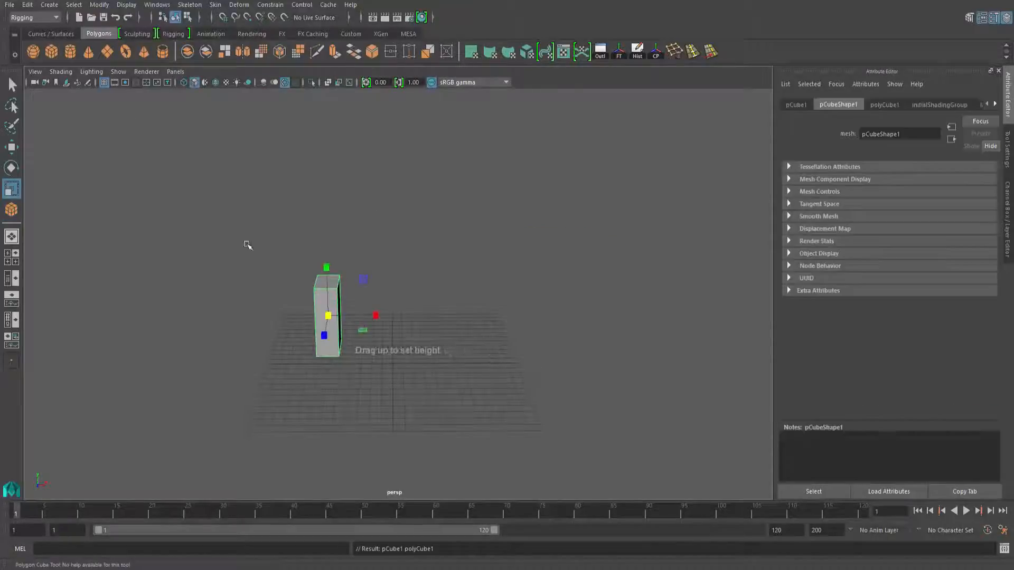
Create a wide polygon cylinder beside the box and a cone on the cylinder's positive X side
left_click(70, 51)
left_click_drag(386, 338, 394, 254)
left_click(88, 52)
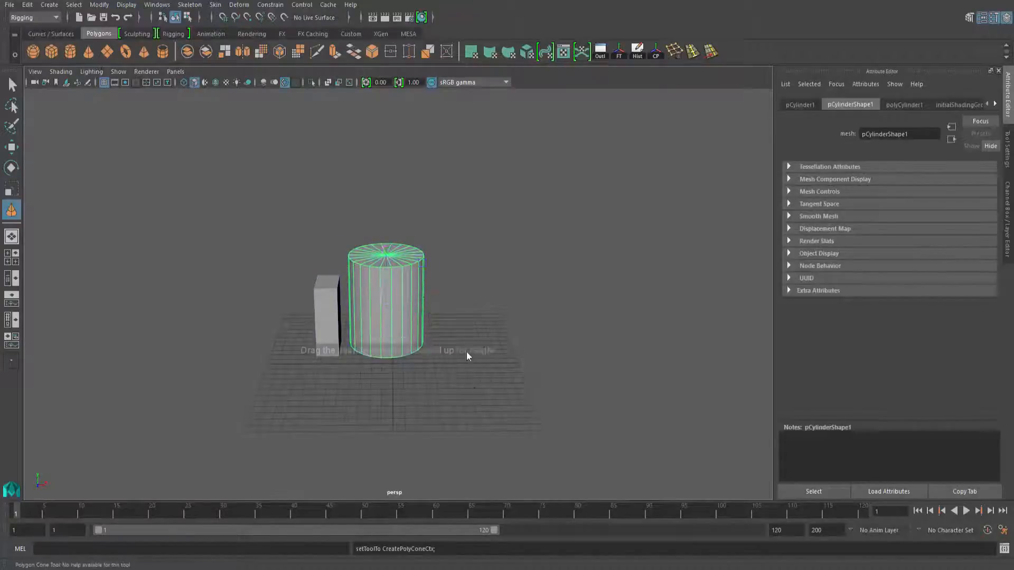
mouse_move(467, 352)
left_mouse_down()
mouse_move(497, 350)
mouse_move(477, 254)
left_mouse_up()
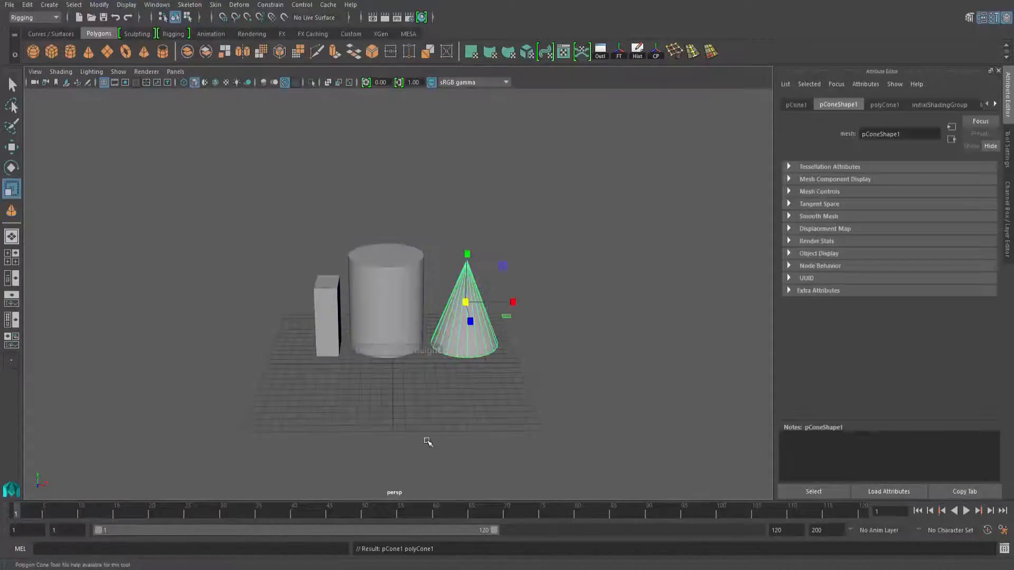
left_click(432, 426)
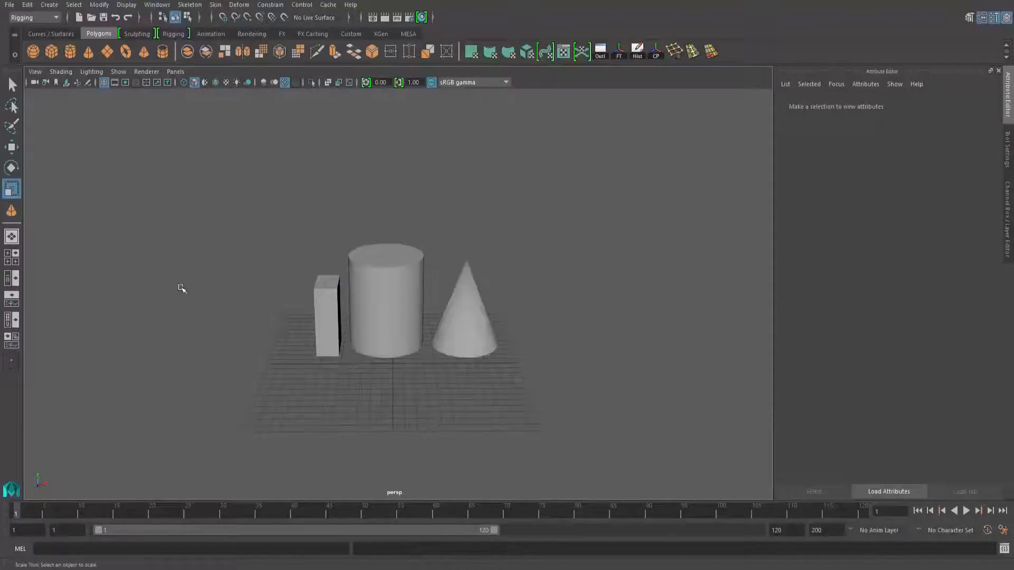
Select the box, cylinder and cone together and group them
left_click_drag(171, 160, 561, 424)
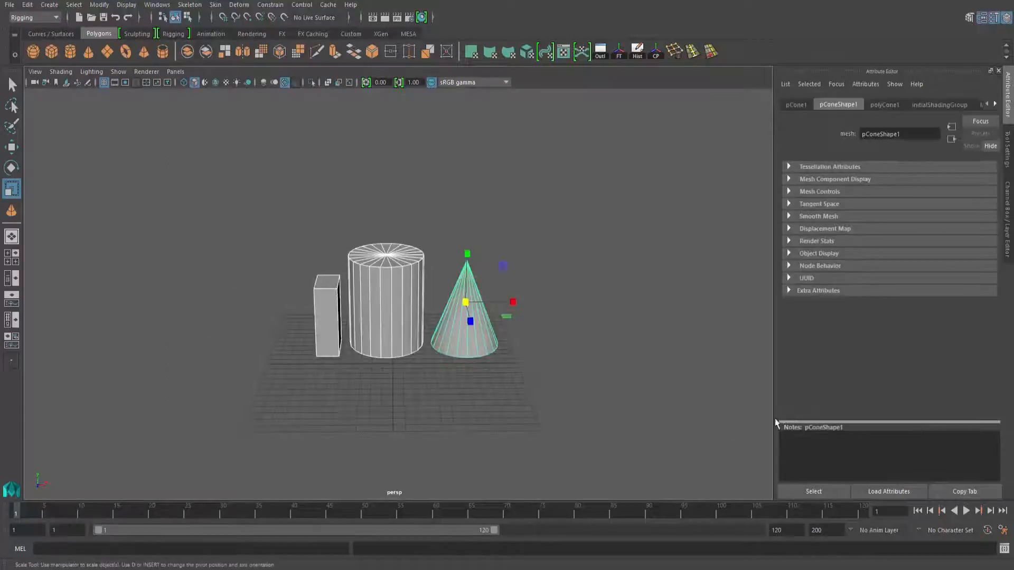
left_click(553, 423)
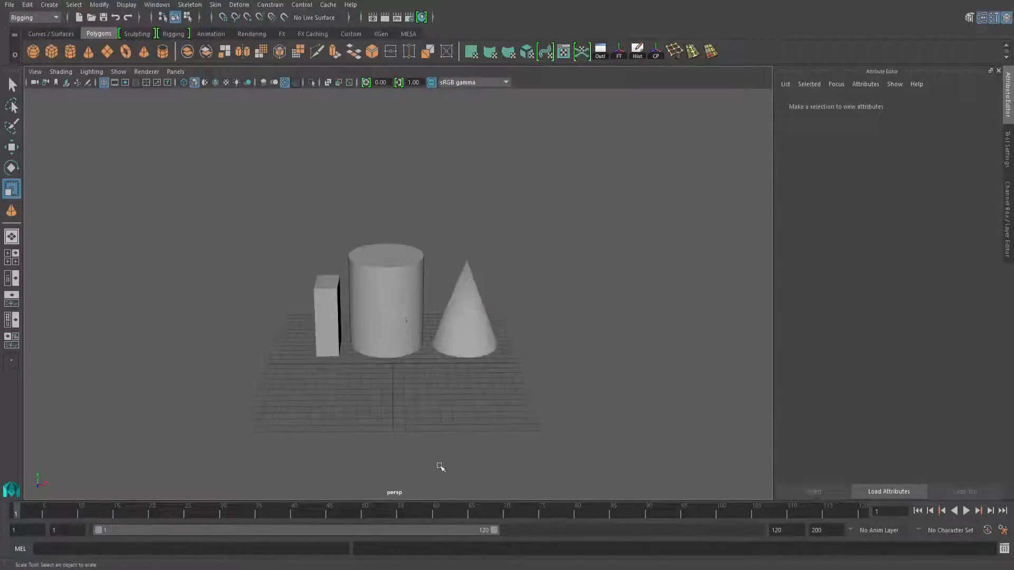
left_click(337, 329)
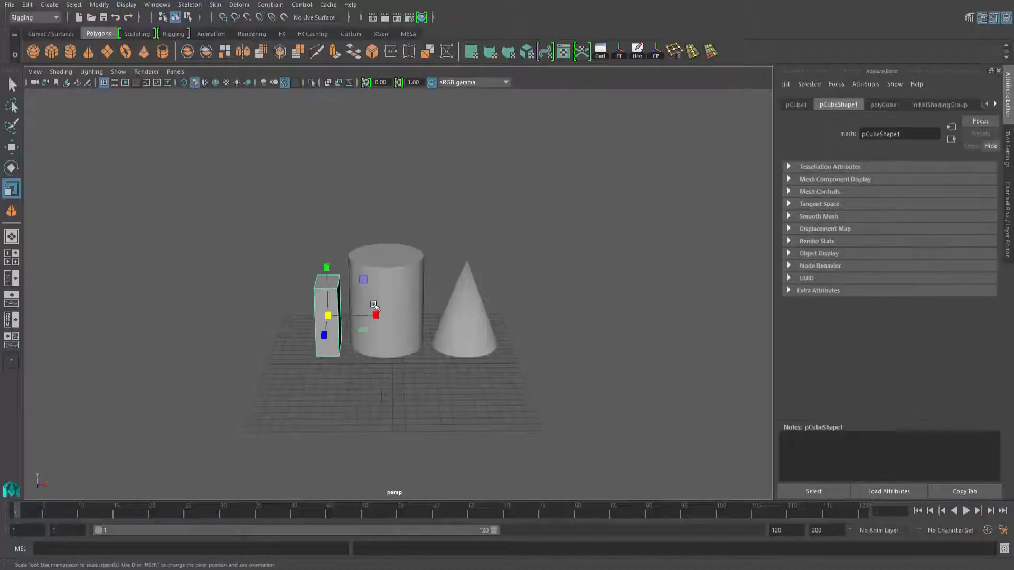
left_click(399, 280)
left_click(482, 329)
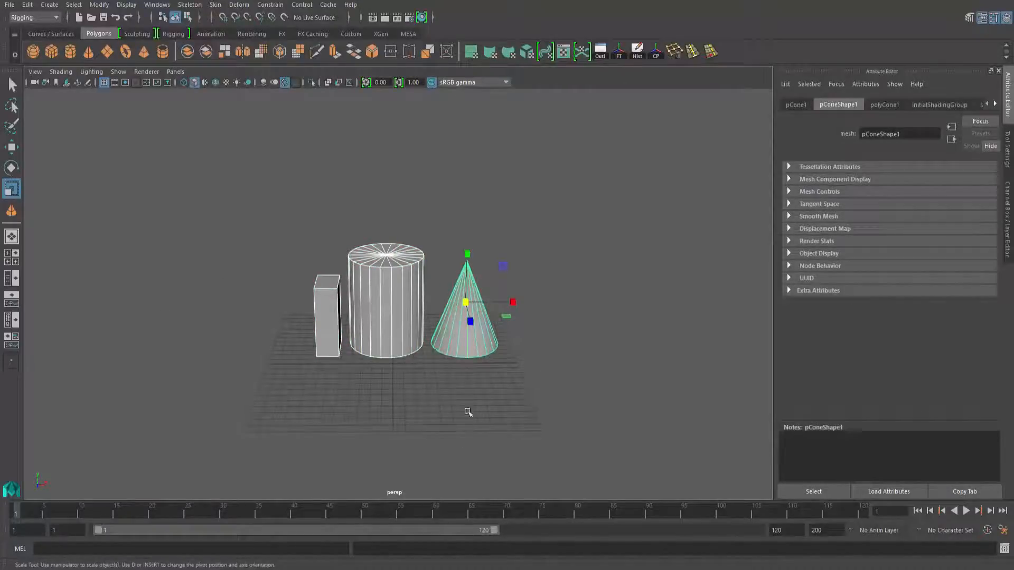
left_click(29, 5)
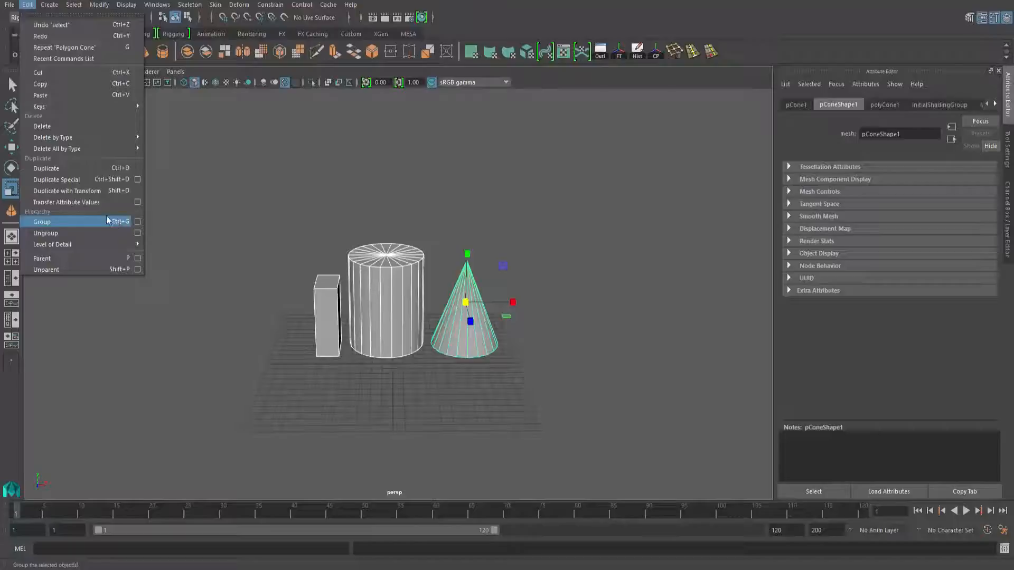
left_click(90, 222)
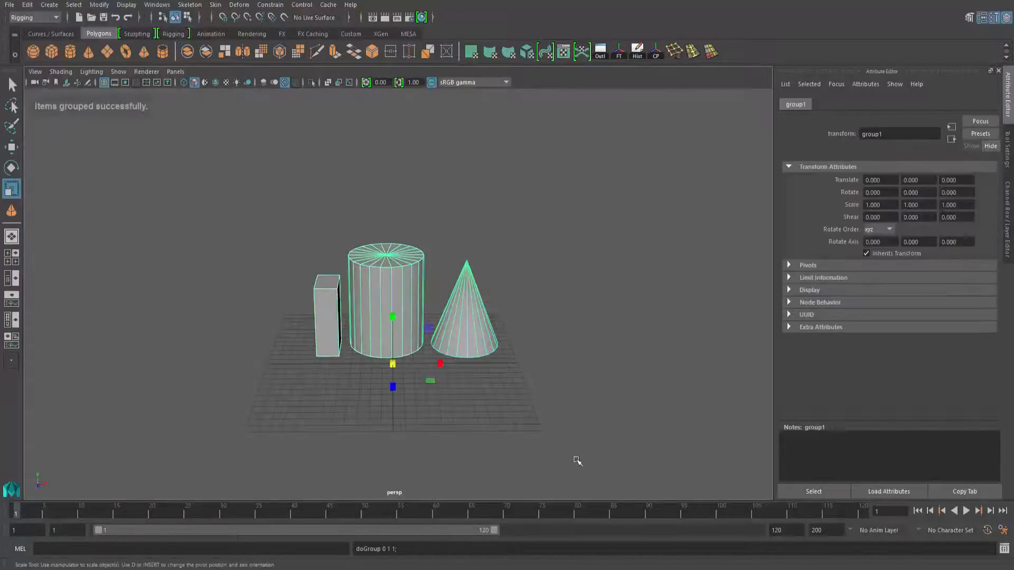
Move the group to about X -2.6 and rotate it about -19.6 degrees around Y
key("w")
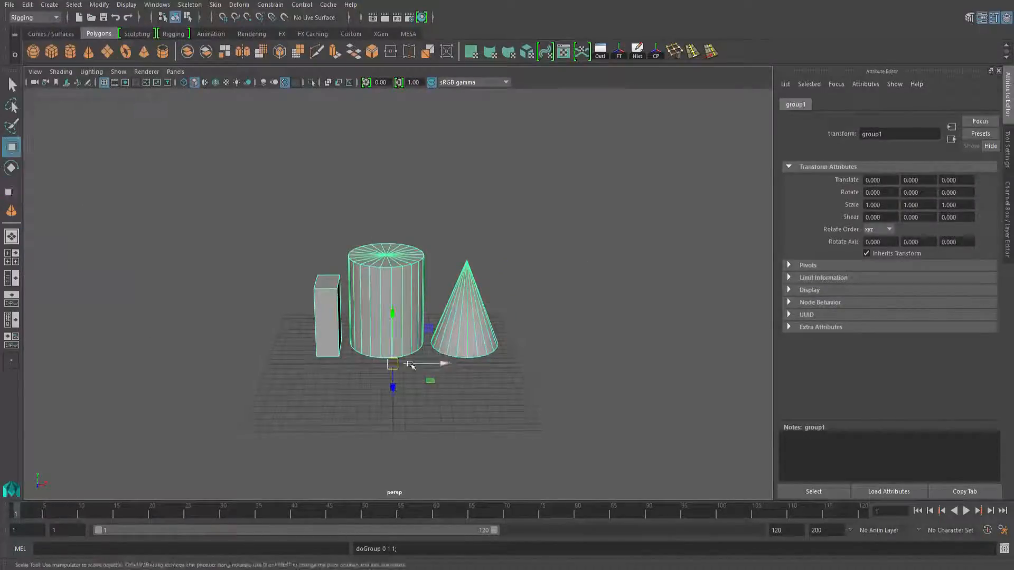
left_click_drag(411, 365, 437, 365)
left_click_drag(325, 344, 381, 344)
key("e")
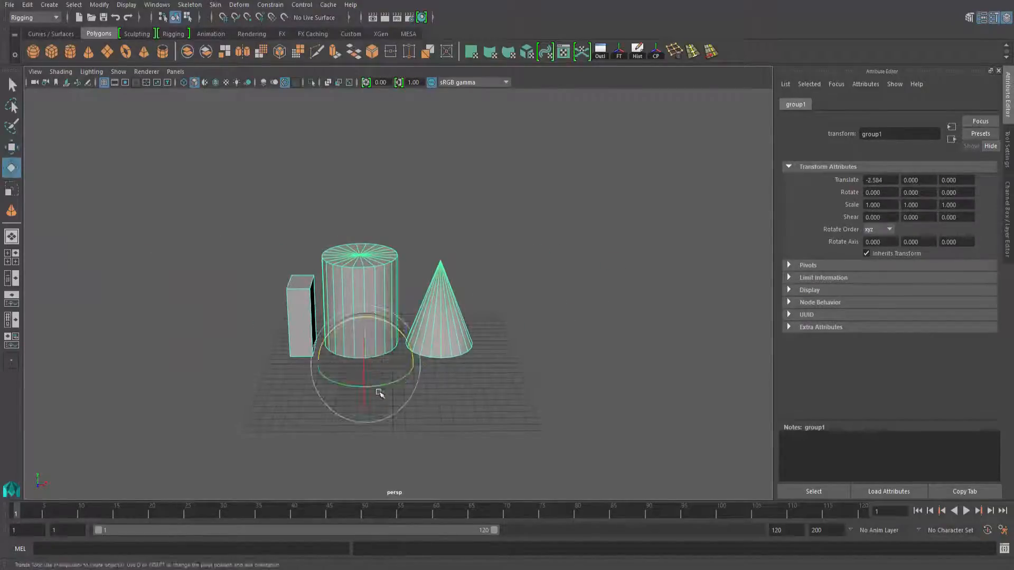
left_click_drag(379, 387, 390, 473)
left_click(564, 326)
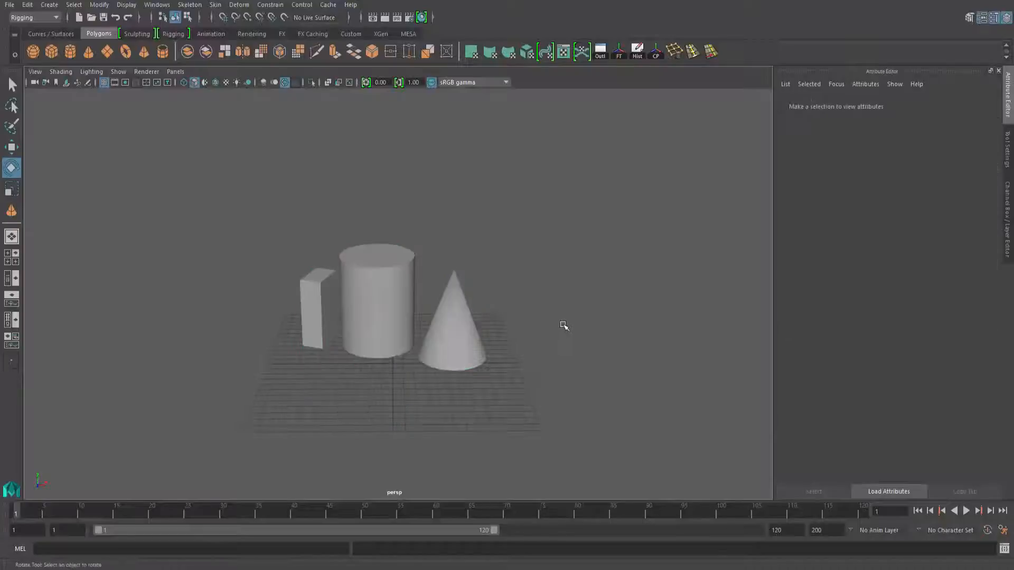
Move only the grouped cylinder forward to about X 1.2, Z 0.1, and select its parent group
left_click(399, 307)
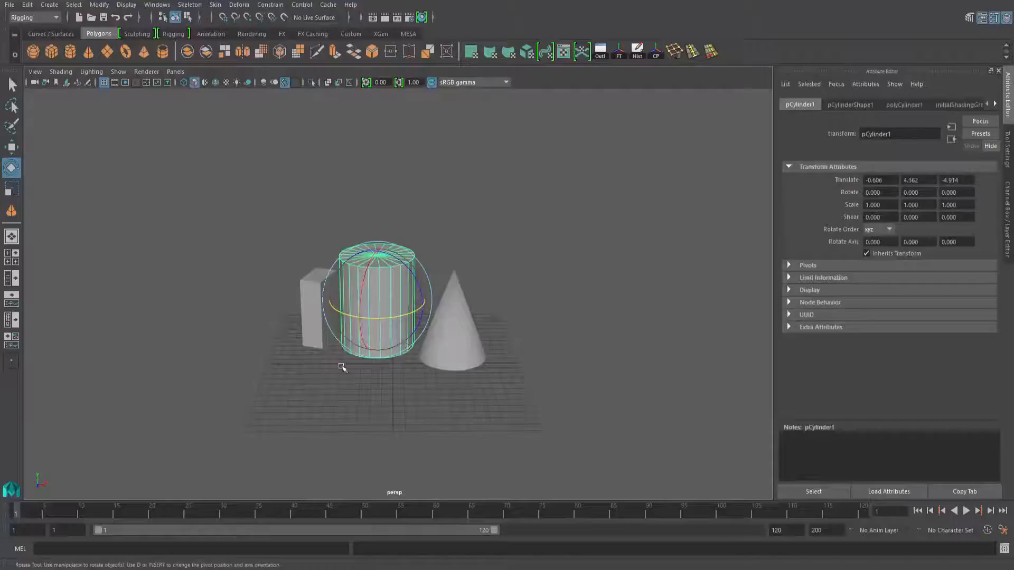
key("w")
mouse_move(373, 323)
left_mouse_down()
mouse_move(356, 393)
mouse_move(378, 334)
left_mouse_up()
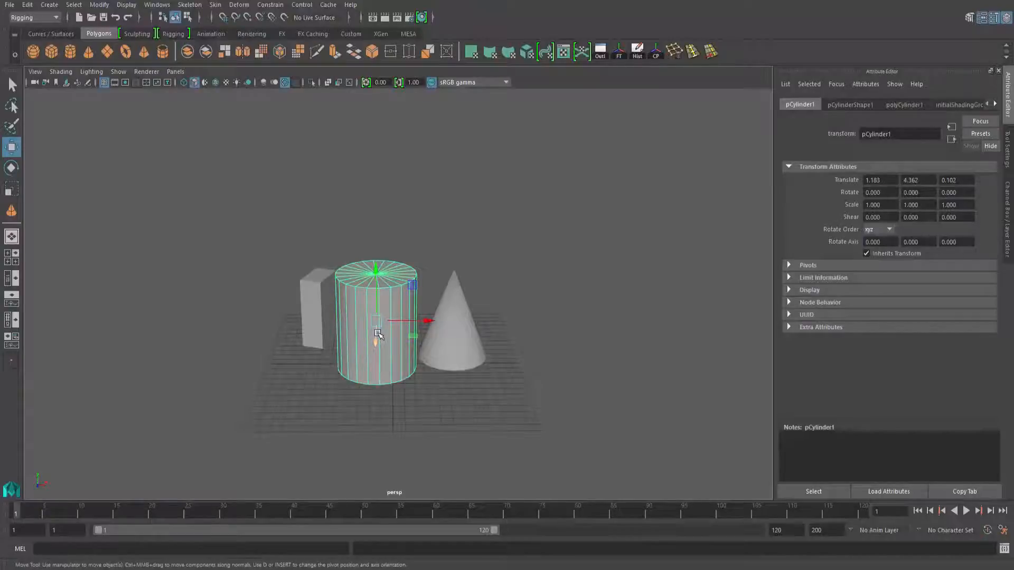
key("Up")
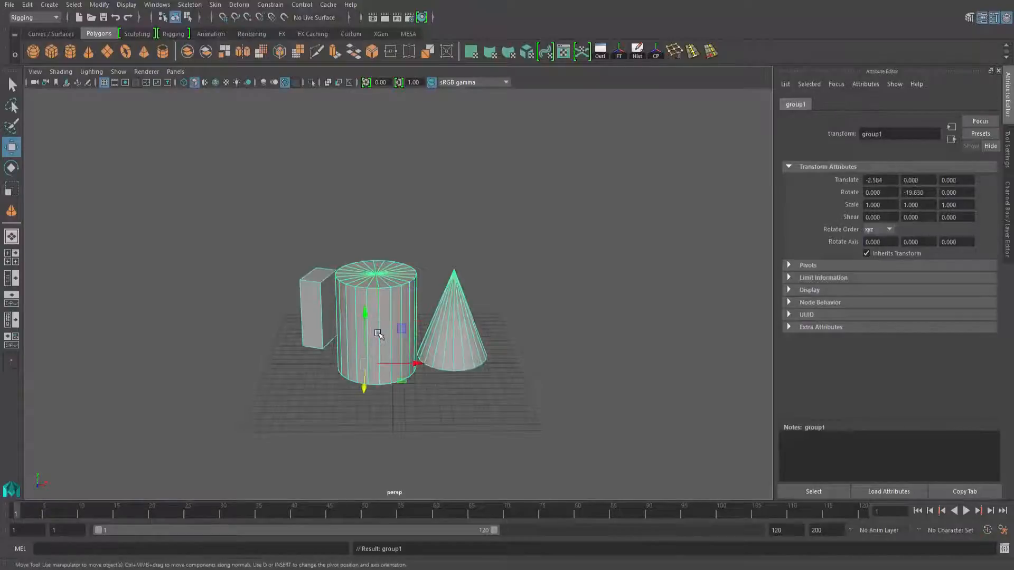
Open the Outliner and expand group1 to list its members
left_click(600, 51)
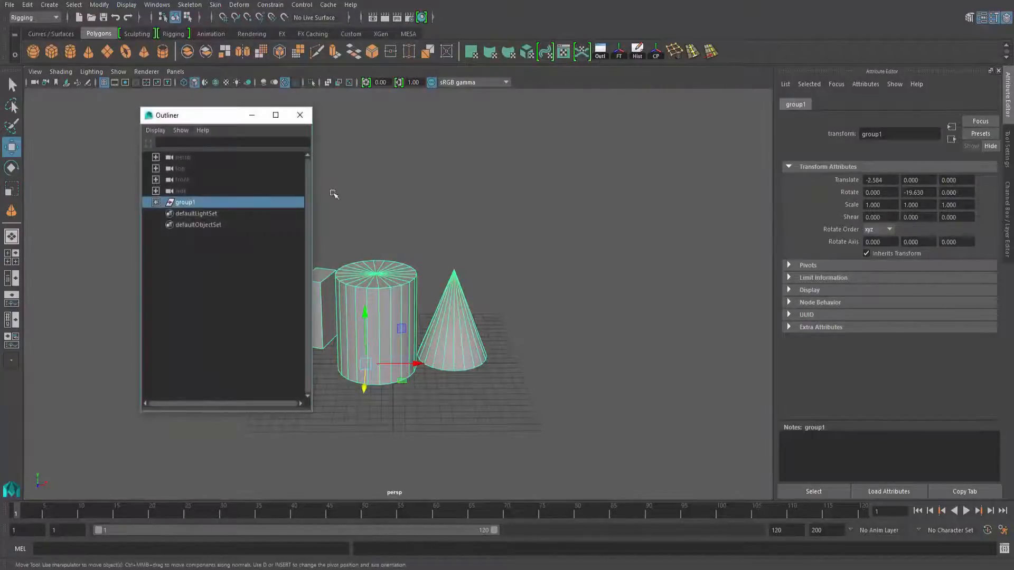
left_click(300, 115)
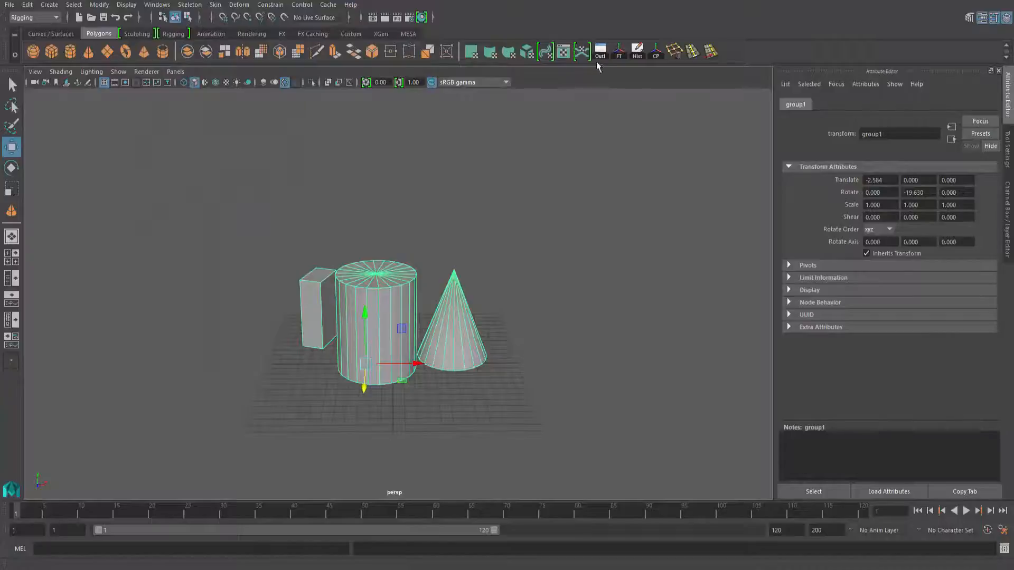
left_click(157, 4)
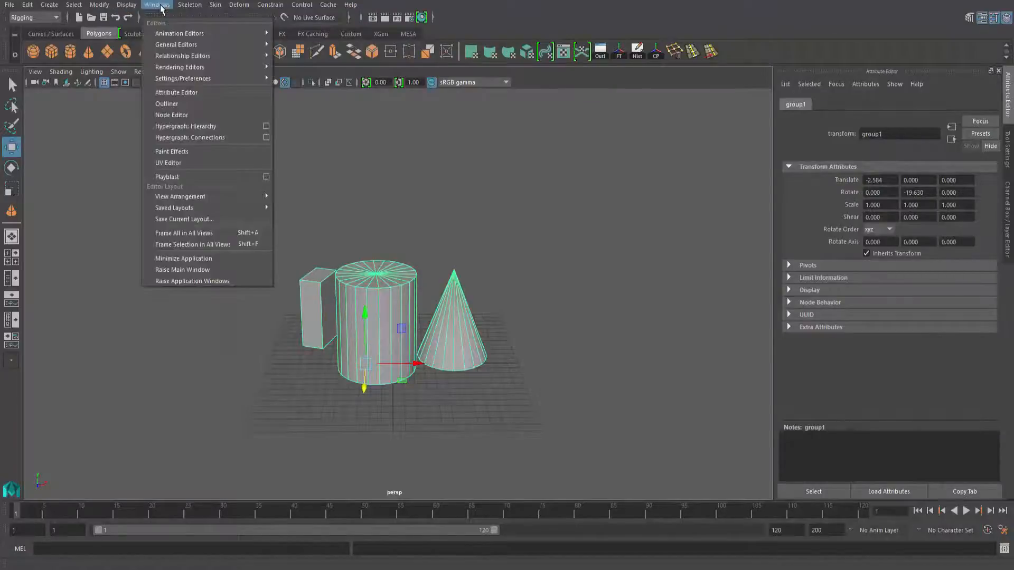
left_click(169, 104)
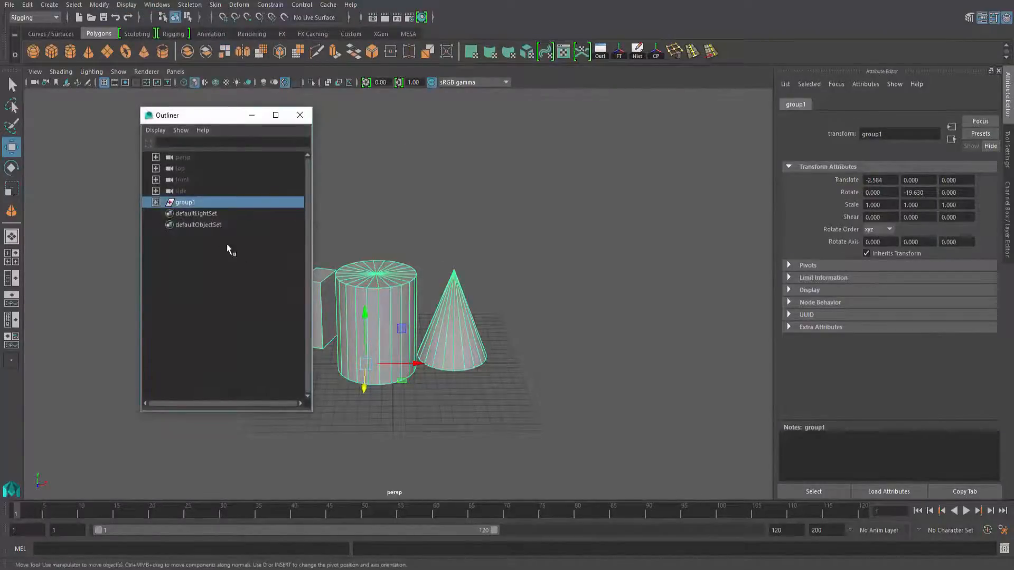
left_click(156, 203)
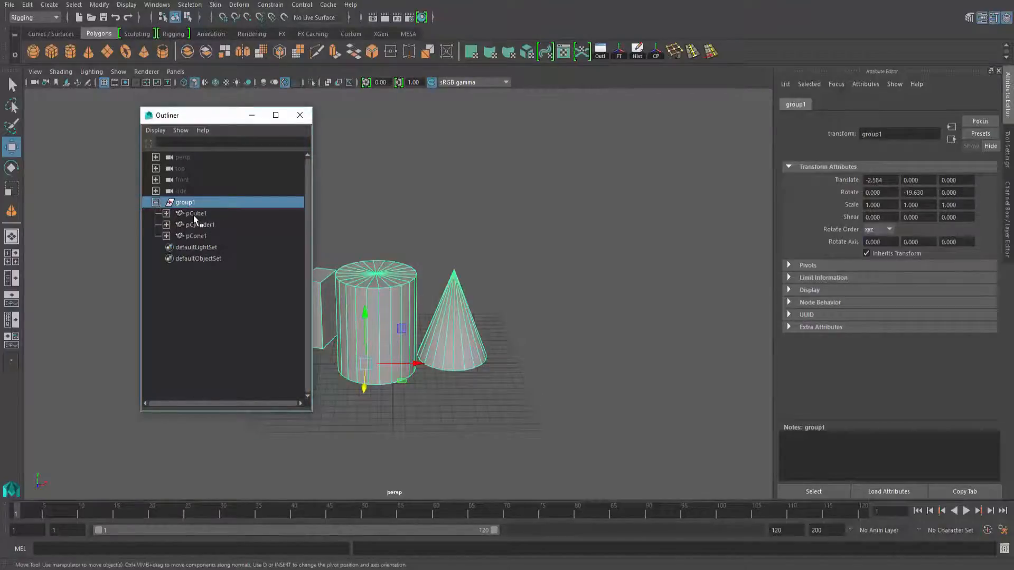
Compare selecting only the cylinder in the scene with selecting the whole group in the Outliner
left_click(480, 230)
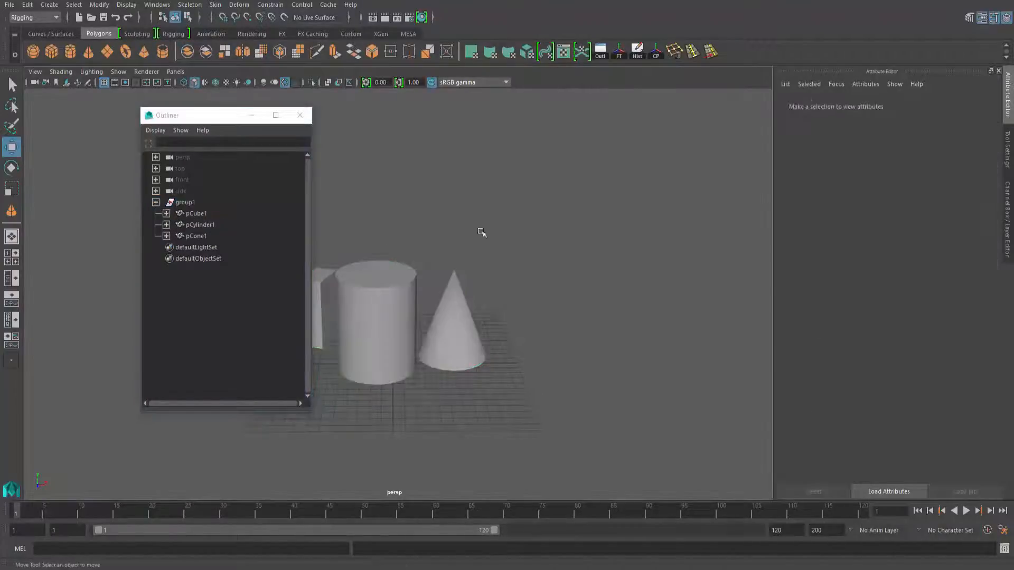
left_click(381, 287)
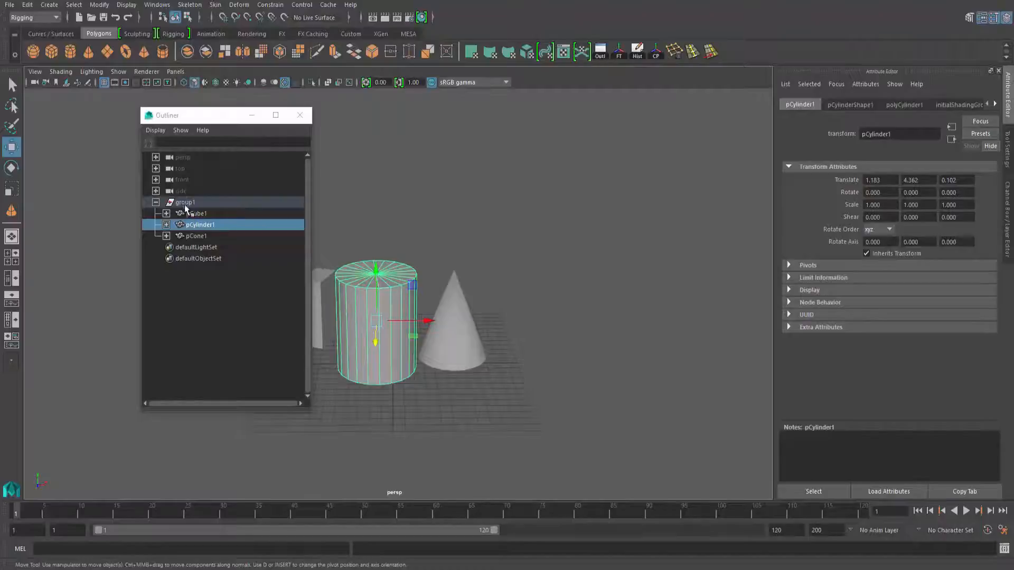
left_click(204, 203)
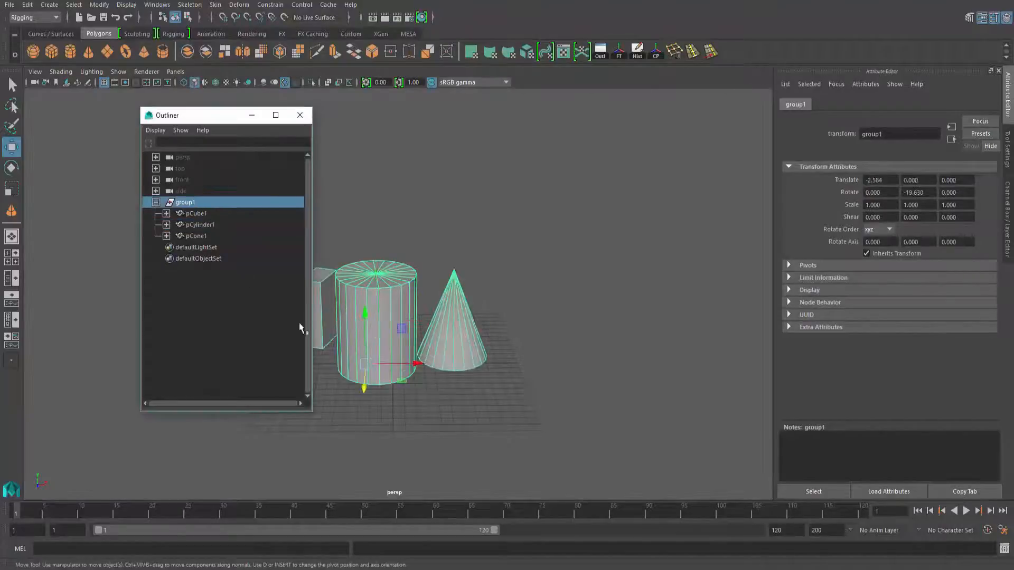
left_click(446, 230)
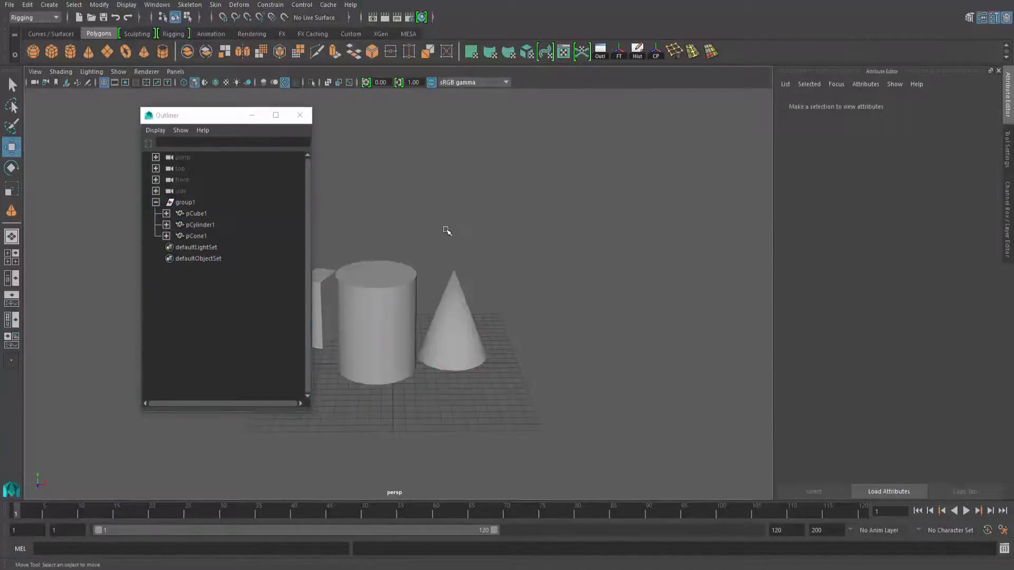
Select the cylinder's parent group and rename it "objects"
left_click(402, 266)
key("Up")
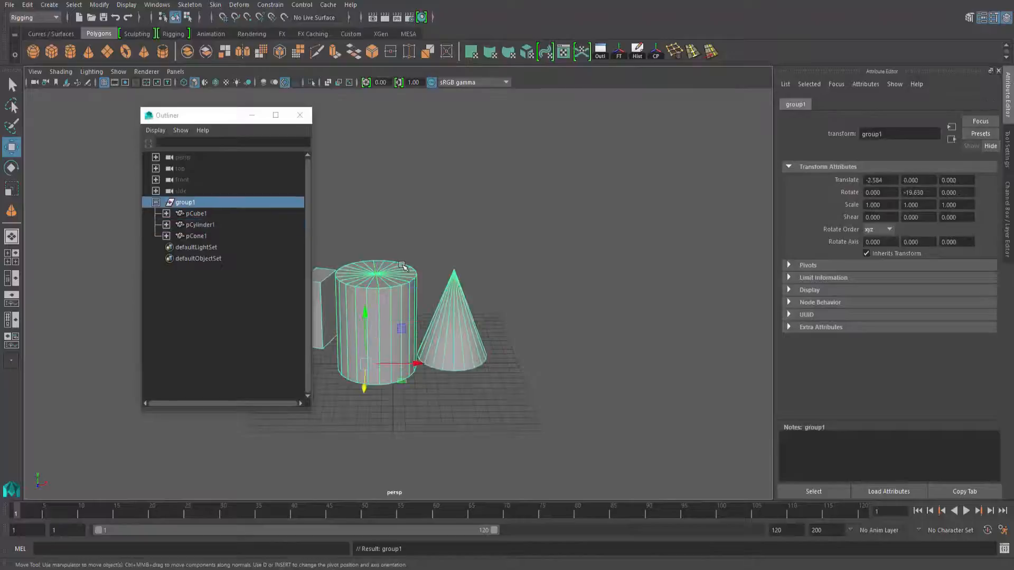
left_click_drag(891, 135, 803, 142)
type("objects")
key("Return")
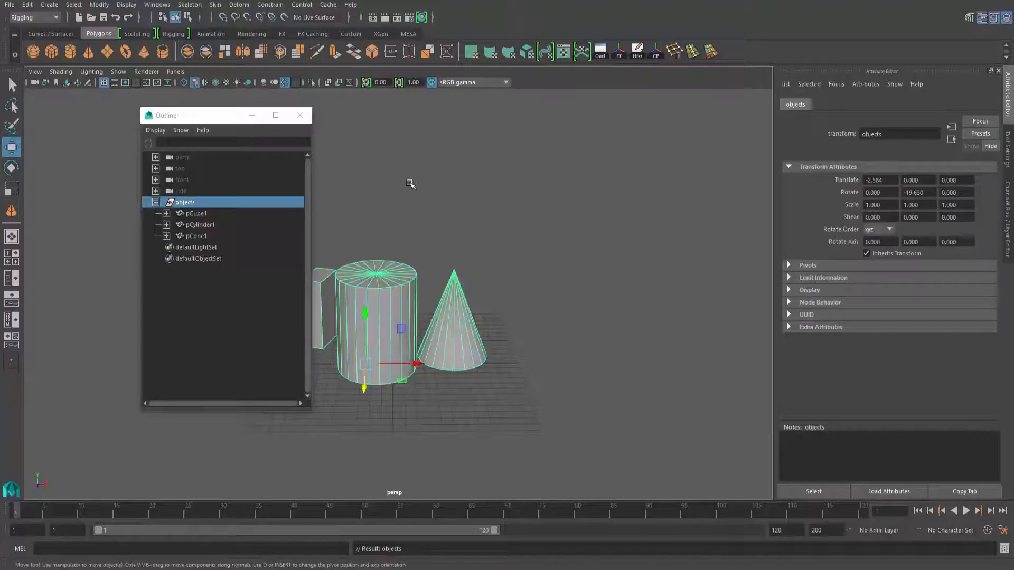
Close the Outliner and start a new empty scene
left_click(300, 115)
left_click(453, 307)
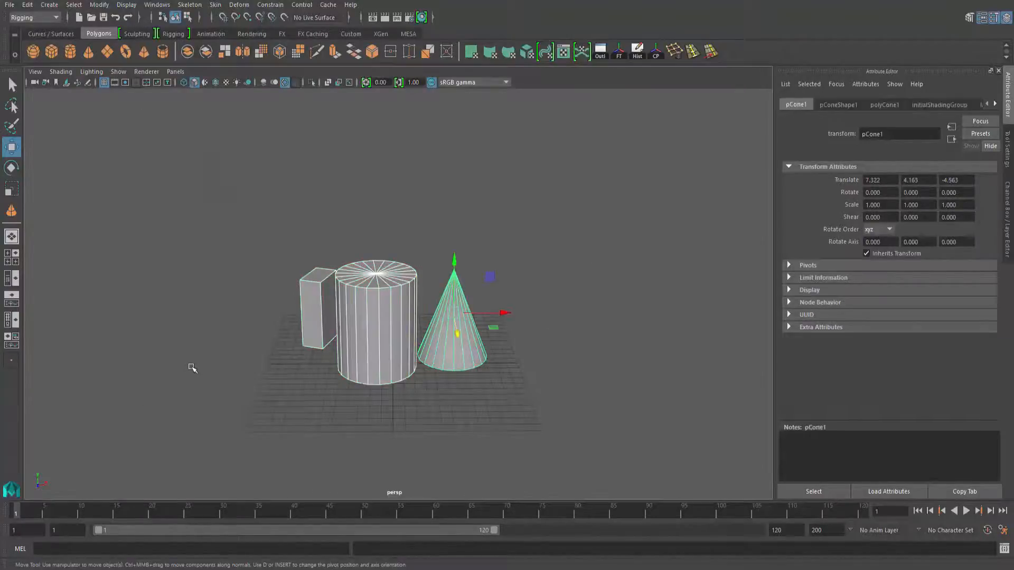
key("ctrl+n")
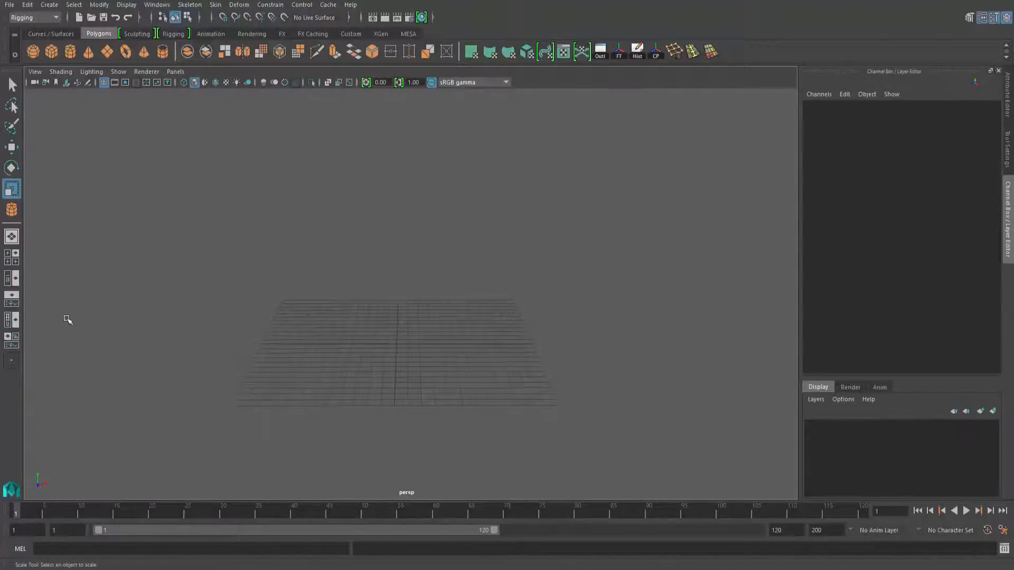
Create a flat cylinder with a radius of about 8.6 snapped to the grid centre, and raise it to about Y 7.7
left_click(69, 51)
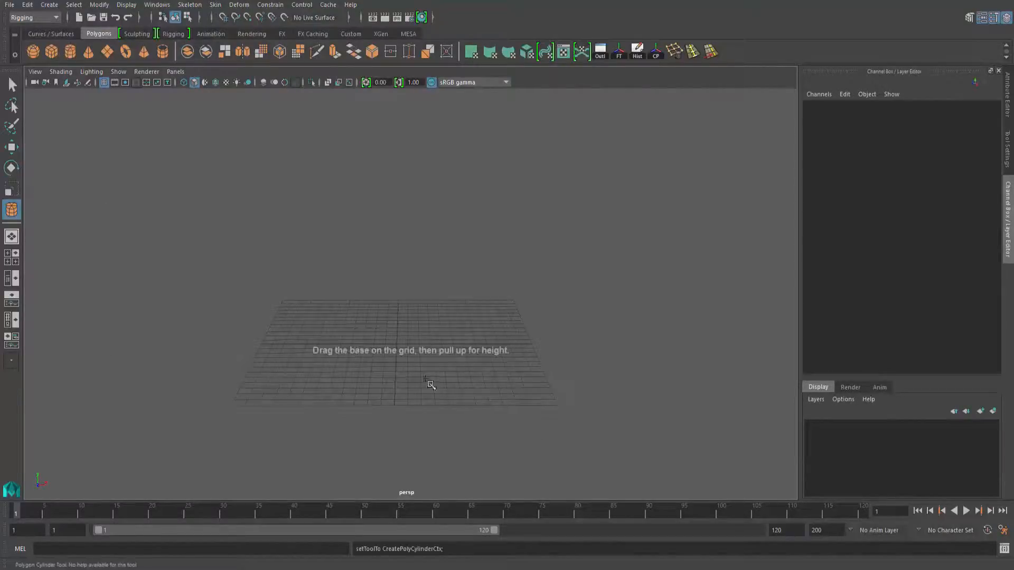
key("x")
left_click_drag(400, 350, 471, 341)
key("w")
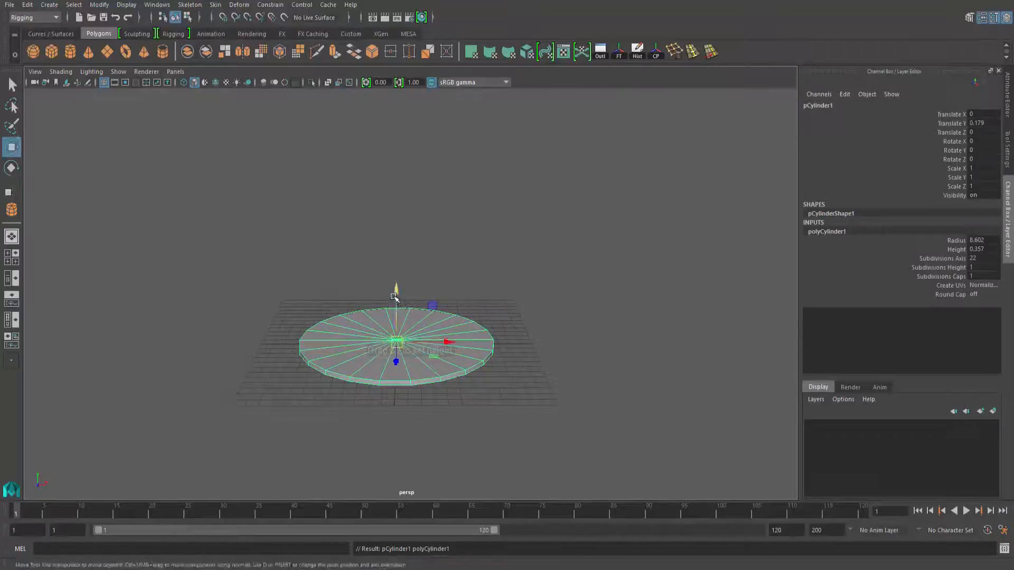
left_click_drag(397, 291, 406, 203)
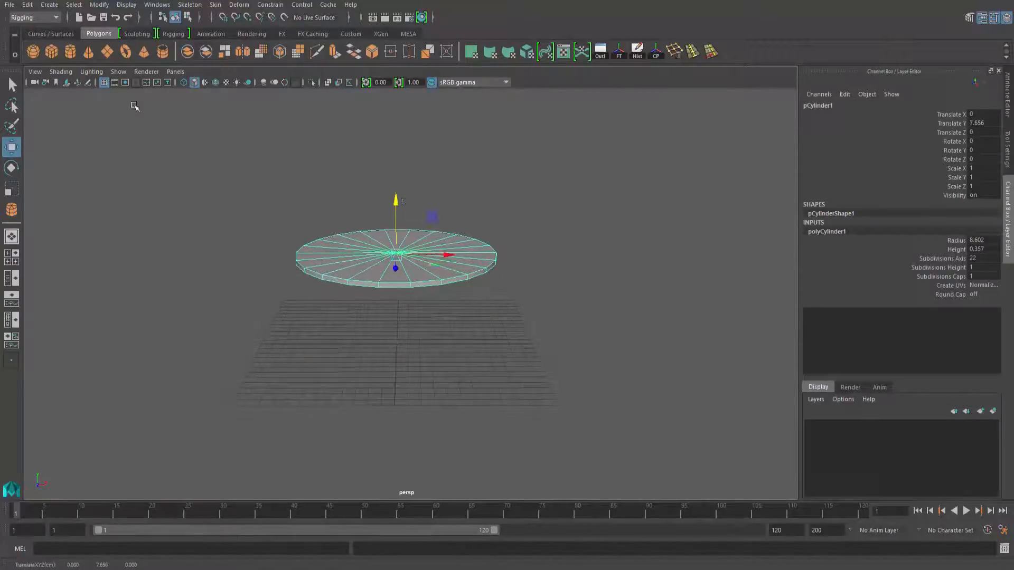
Create a second cylinder at the grid centre with radius 5 and a height of about 13.3
left_click(70, 51)
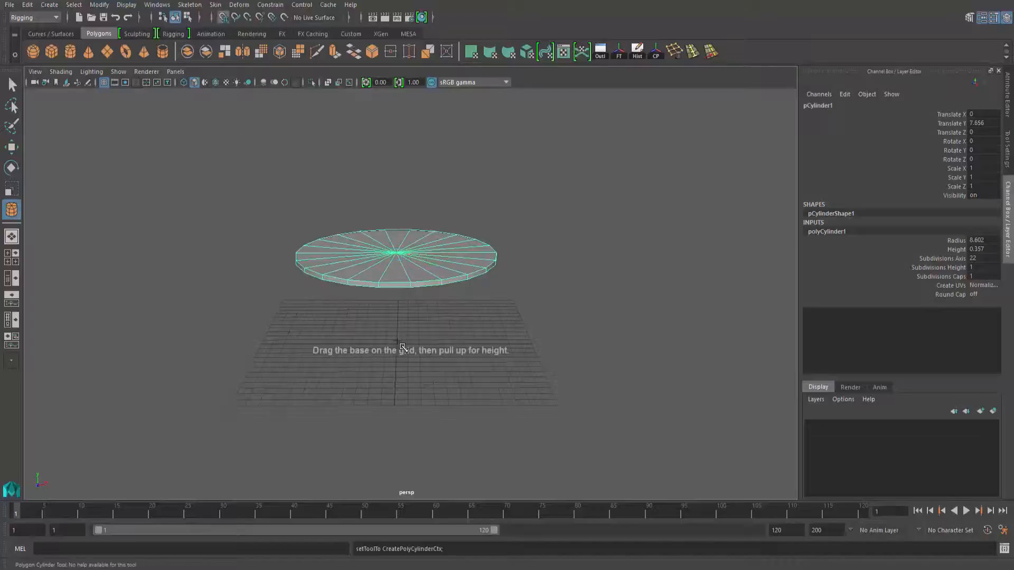
left_click_drag(399, 343, 415, 174)
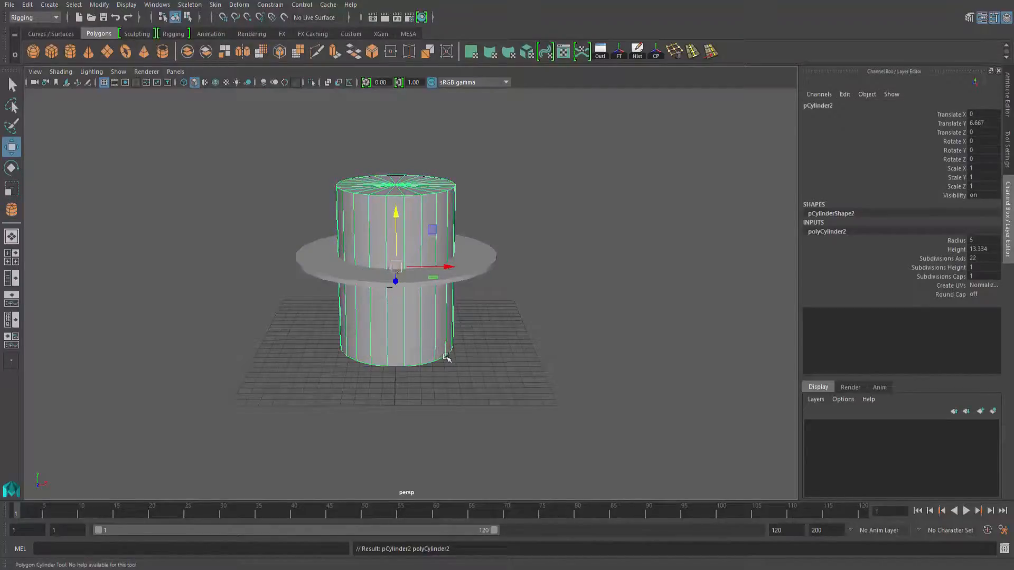
Move the second cylinder's pivot down to the centre of its base using vertex snapping
left_click_drag(441, 369, 440, 354, "alt")
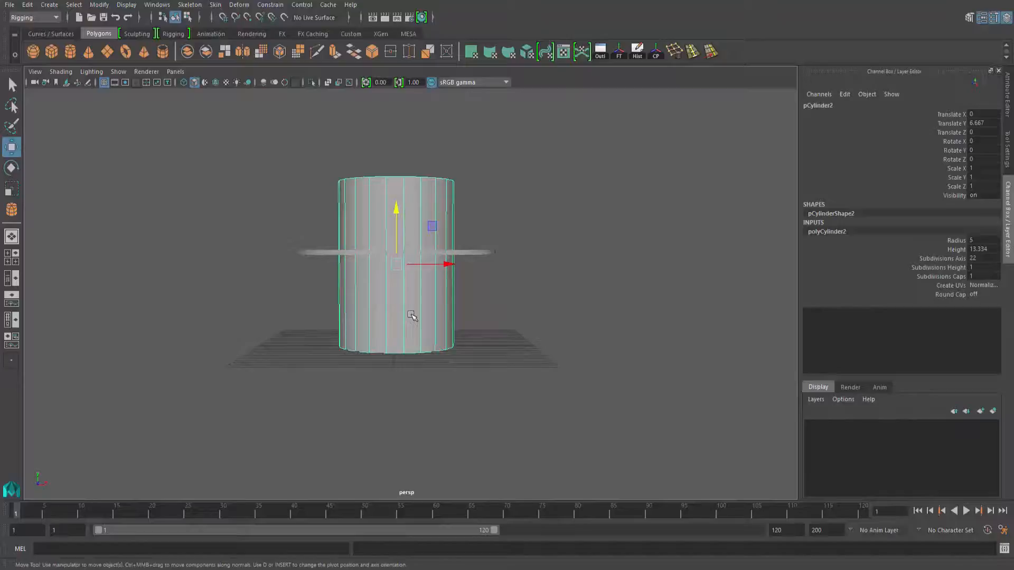
key("d")
key("v")
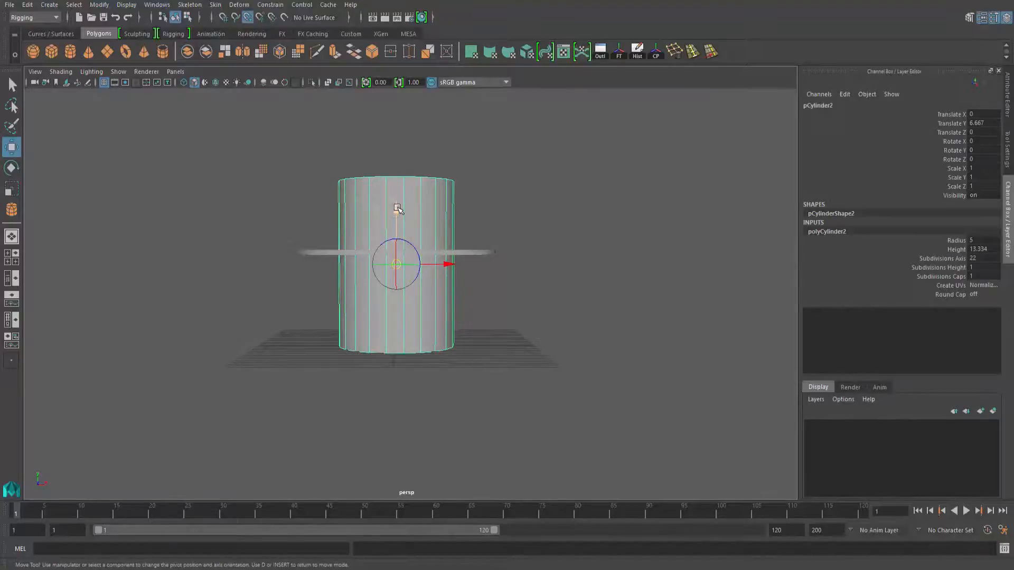
left_click_drag(397, 208, 406, 439)
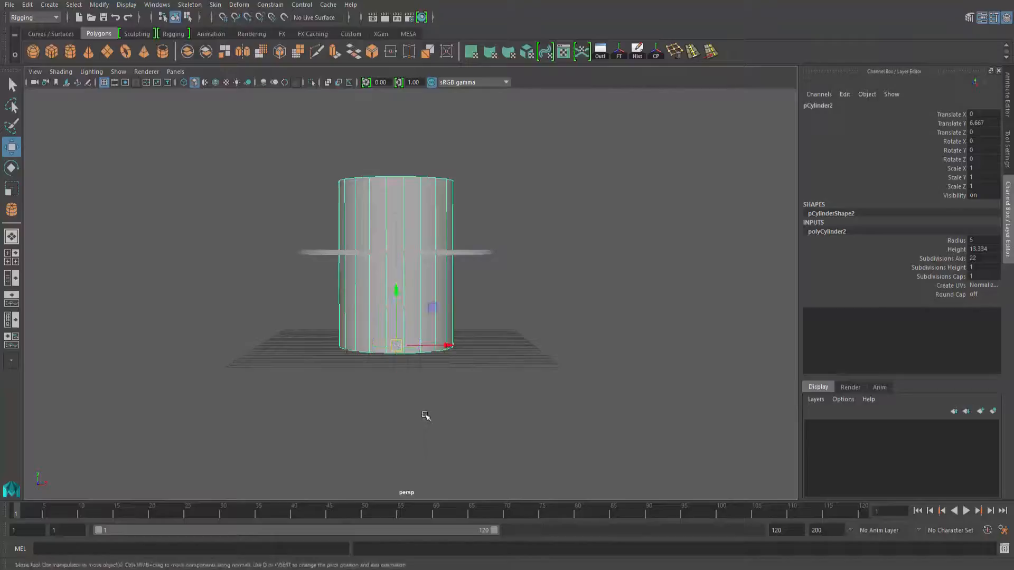
Scale the second cylinder into a short, thin post, about 0.118 in X and Z and 0.258 in Y
key("r")
left_click_drag(396, 346, 246, 448)
left_click_drag(396, 295, 409, 265)
left_click_drag(397, 346, 389, 347)
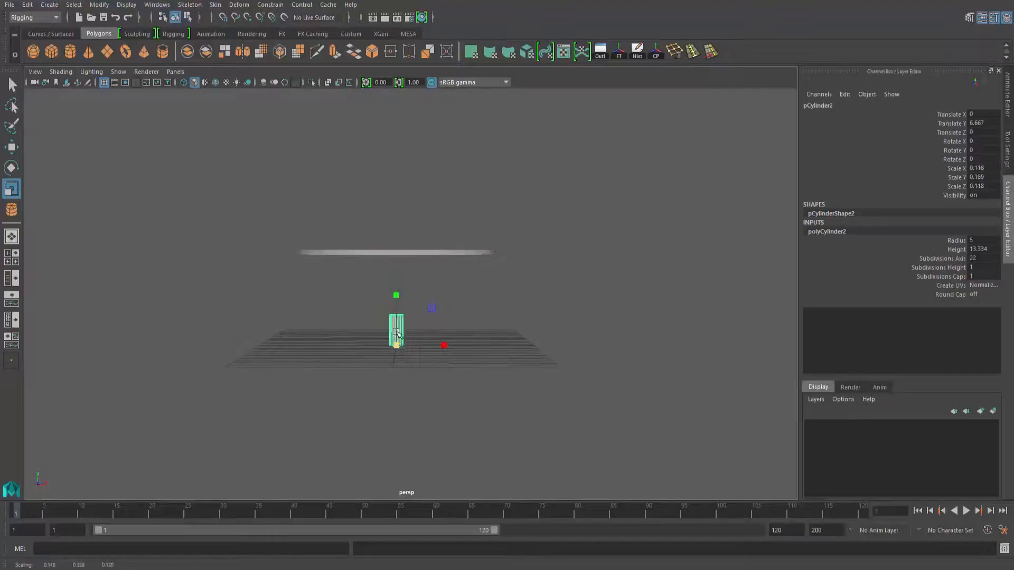
left_click_drag(397, 294, 400, 275)
Duplicate the short post and scale the copy to about 0.075 in X and Z and 0.56 in Y, reaching the flat disc
left_click(49, 5)
left_click(28, 4)
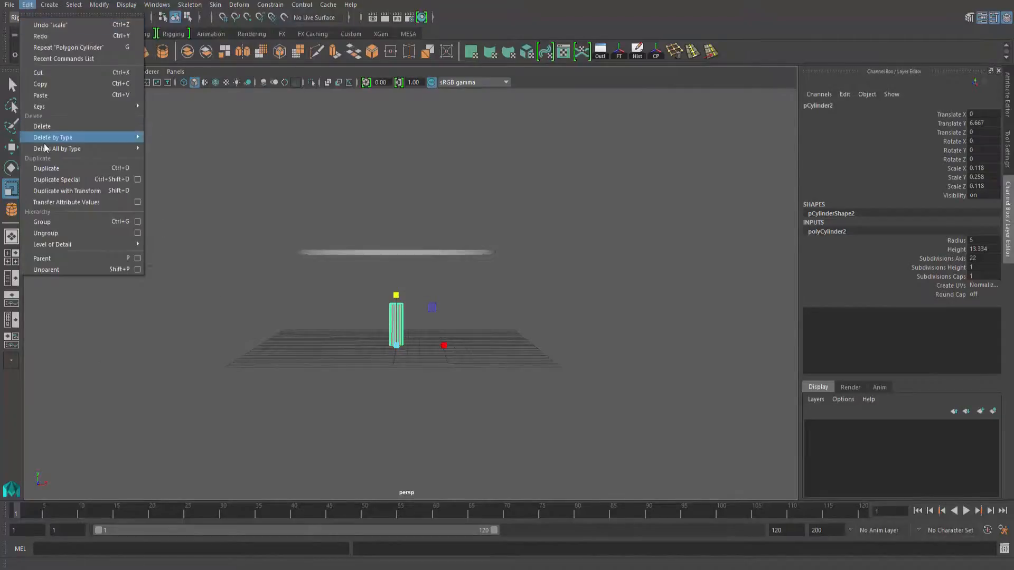
left_click(60, 170)
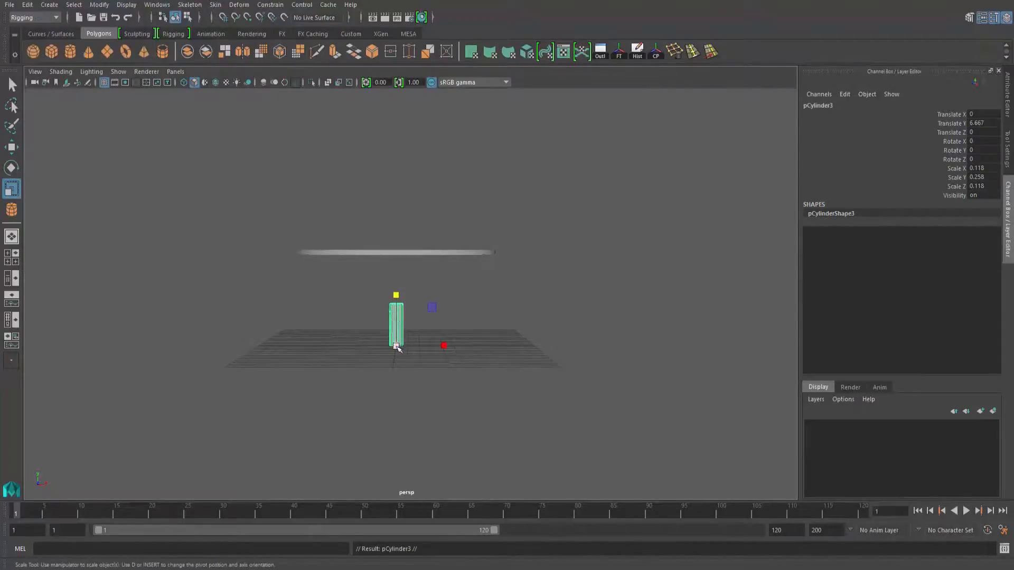
left_click_drag(396, 347, 383, 357)
left_click_drag(398, 296, 412, 173)
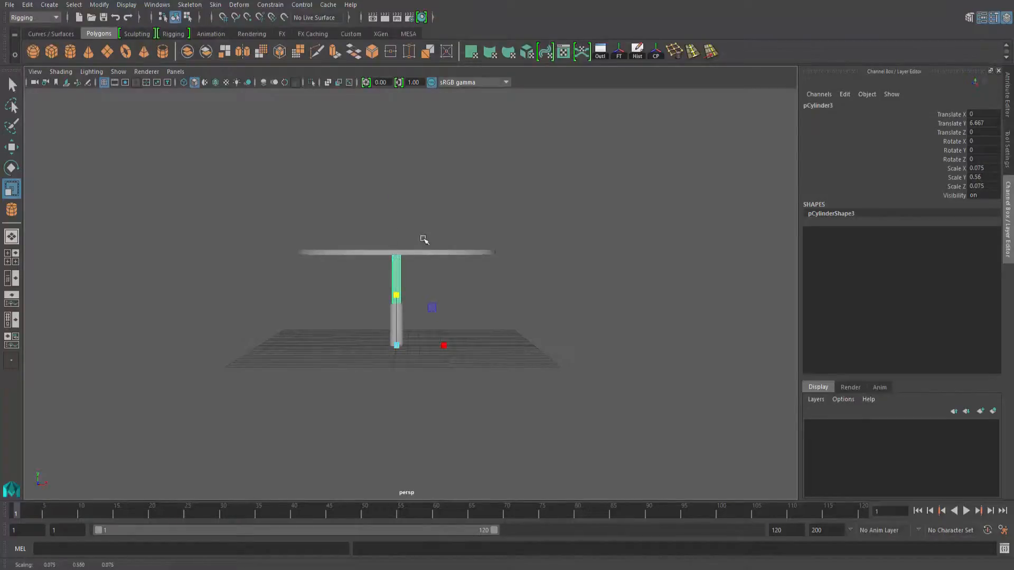
Duplicate the short lower post and scale the copy into a flat base, about 0.391 in X and Z and 0.022 in Y
left_click(399, 319)
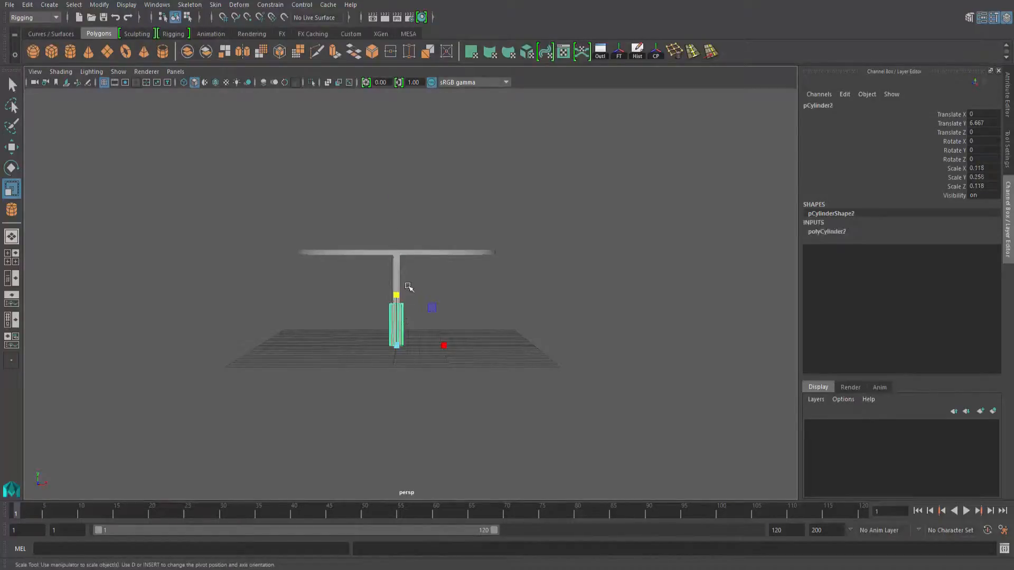
left_click(27, 5)
left_click(51, 165)
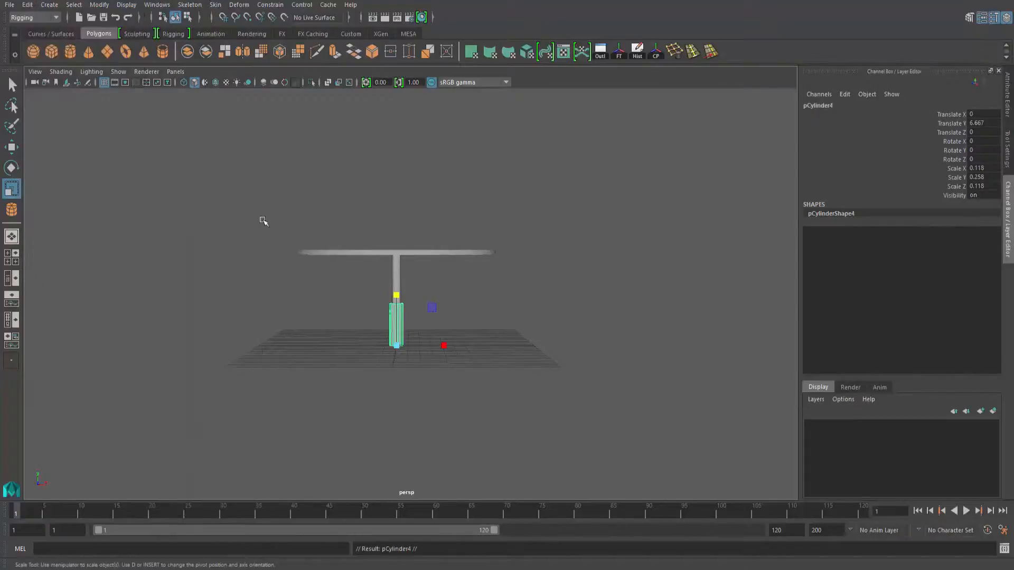
left_click_drag(397, 296, 381, 356)
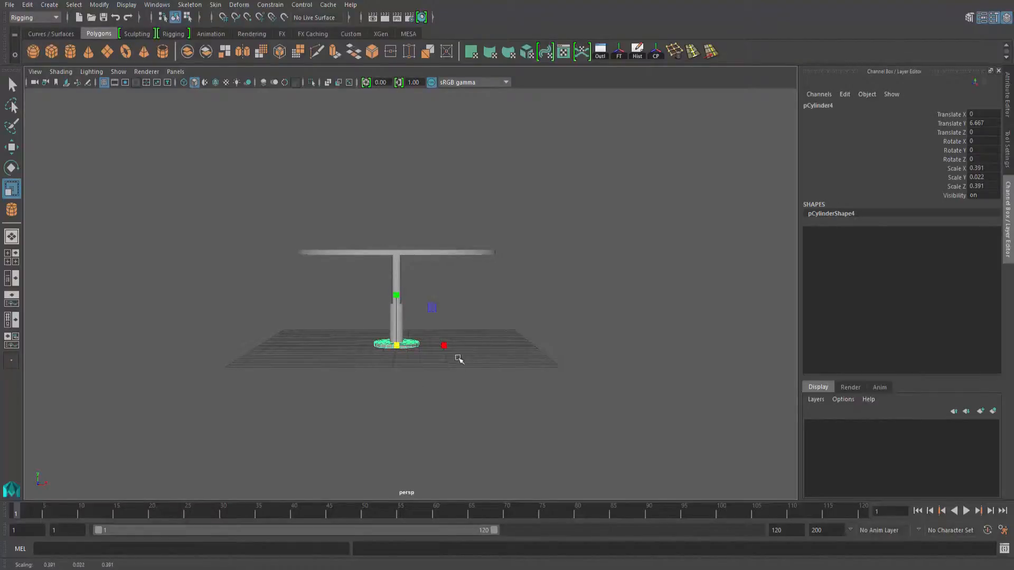
mouse_move(486, 325)
left_mouse_down("alt")
mouse_move(453, 319)
mouse_move(498, 324)
left_mouse_up("alt")
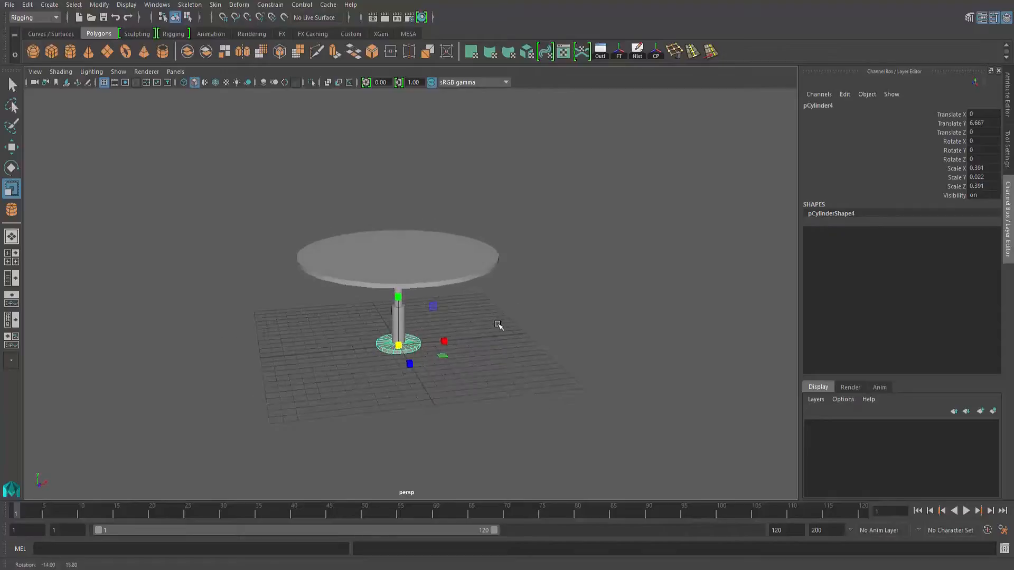
Scale the tabletop disc uniformly to about 0.735 and deselect it
left_click(448, 281)
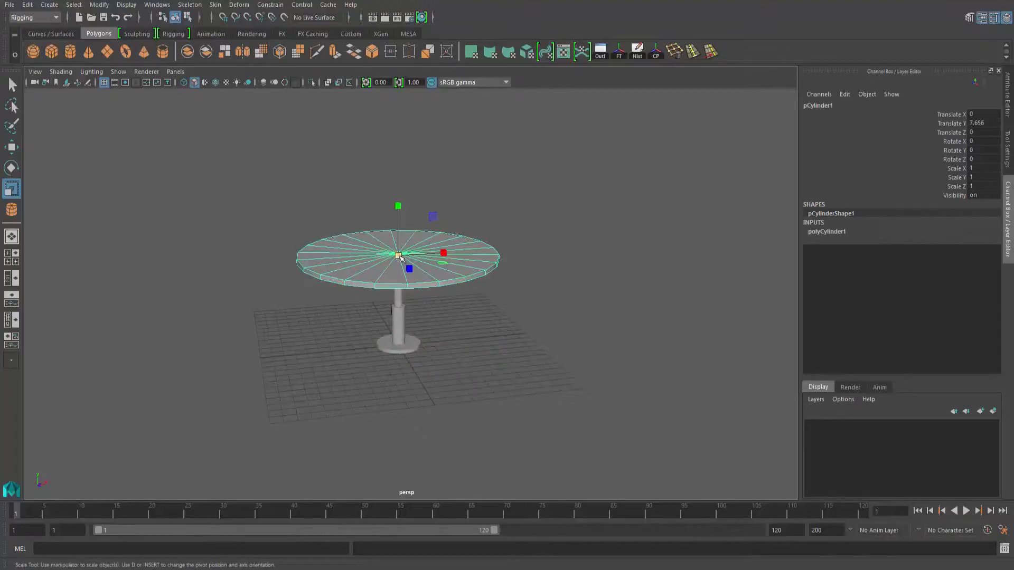
middle_click_drag(449, 280, 362, 284)
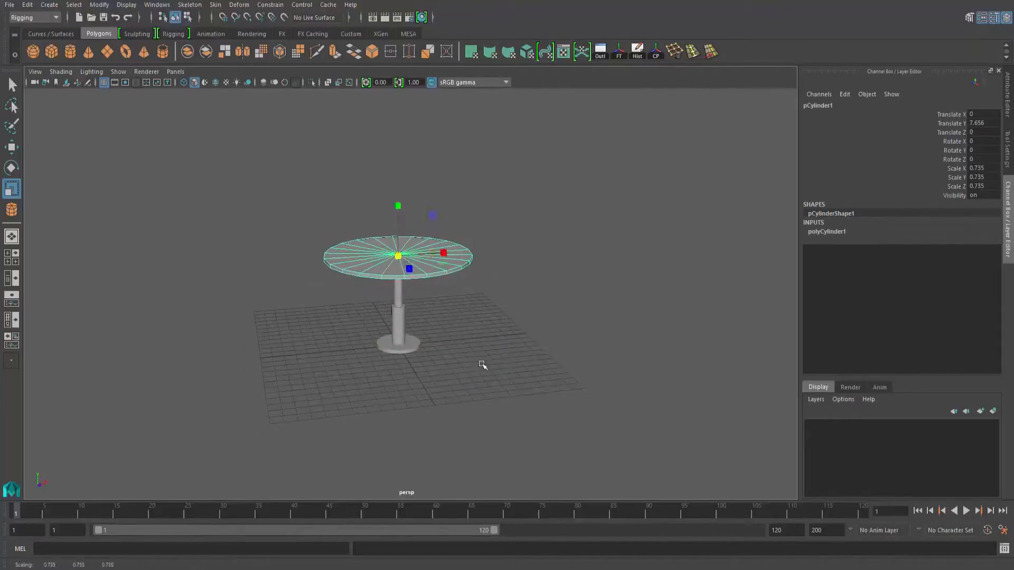
left_click(516, 396)
Select all four table parts, group them and rename the group "Table"
left_click_drag(455, 354, 435, 358, "alt")
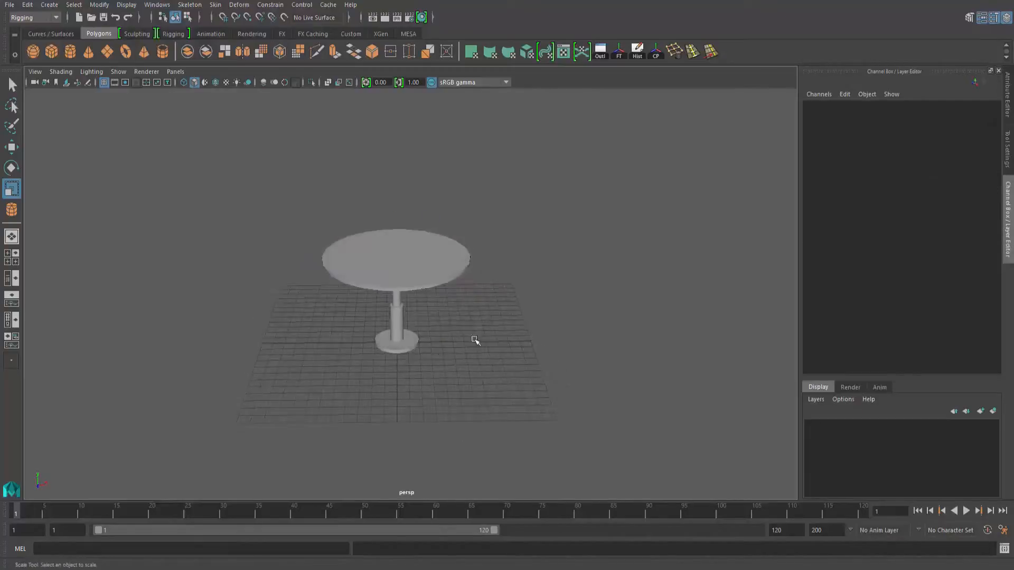
left_click_drag(207, 184, 647, 462)
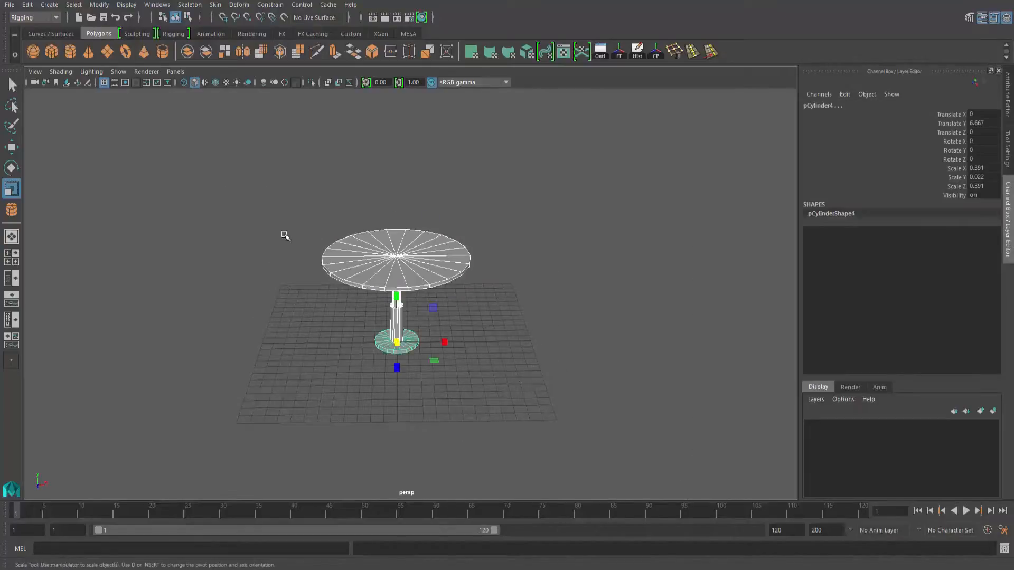
left_click(27, 5)
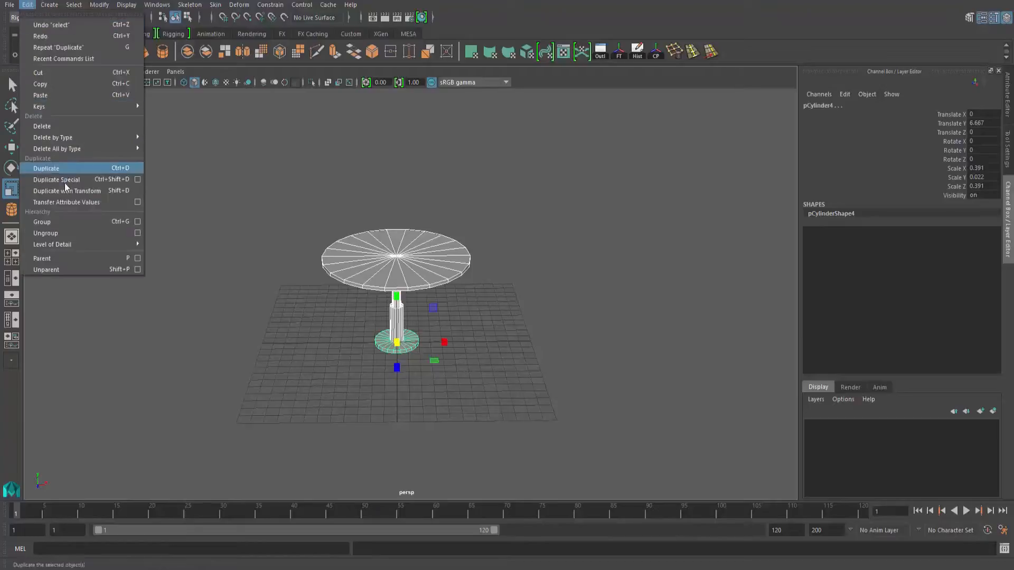
left_click(43, 222)
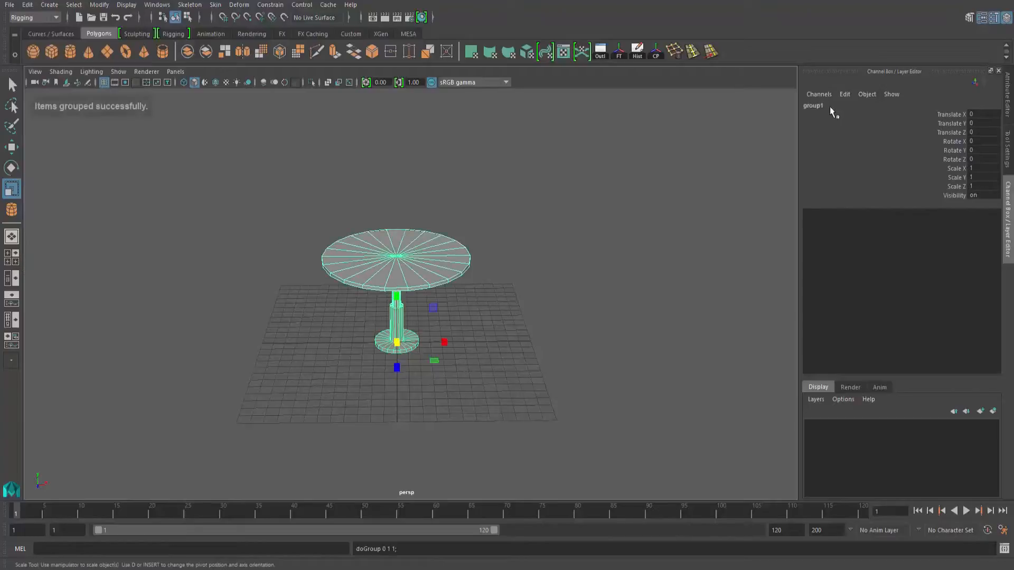
double_click(854, 106)
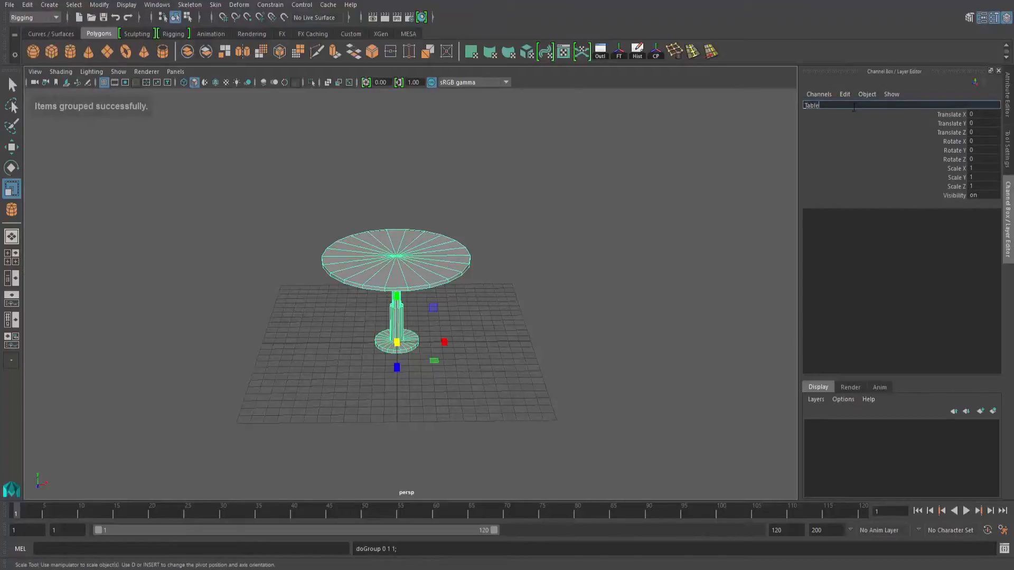
key("Return")
Move only the tabletop about 12.8 units along X, and undo the move
key("w")
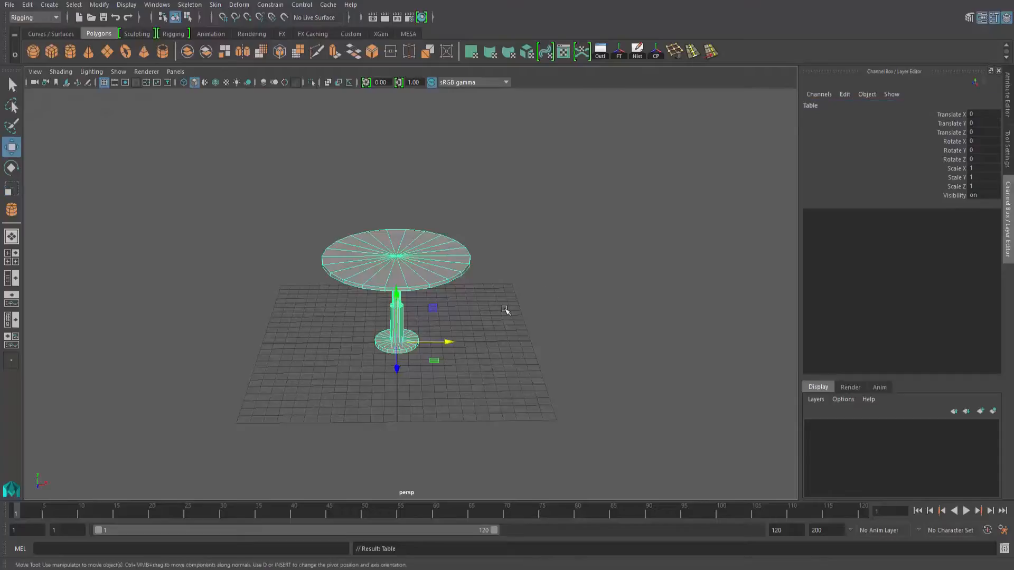
left_click(459, 280)
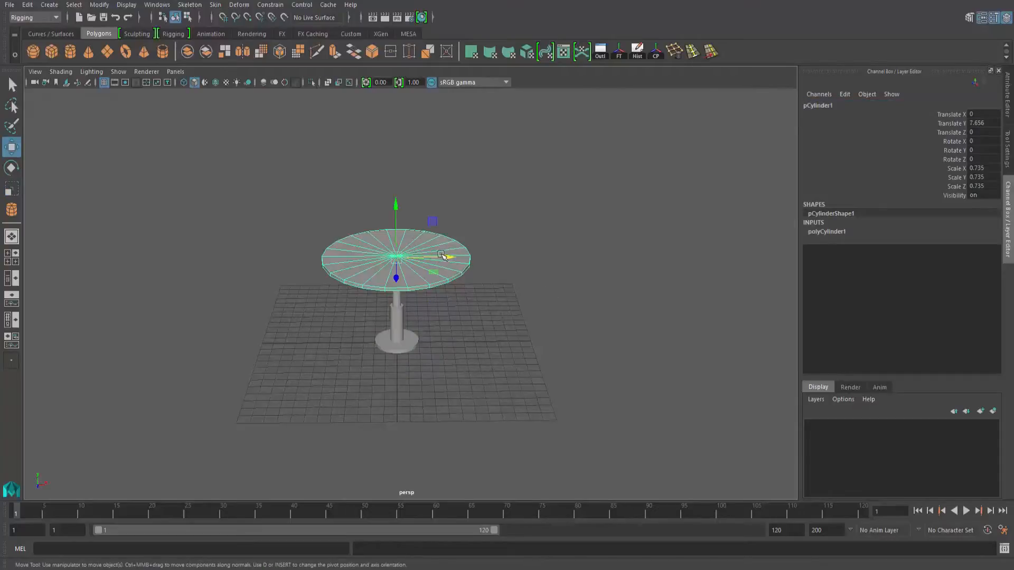
left_click_drag(449, 255, 600, 256)
key("ctrl+z")
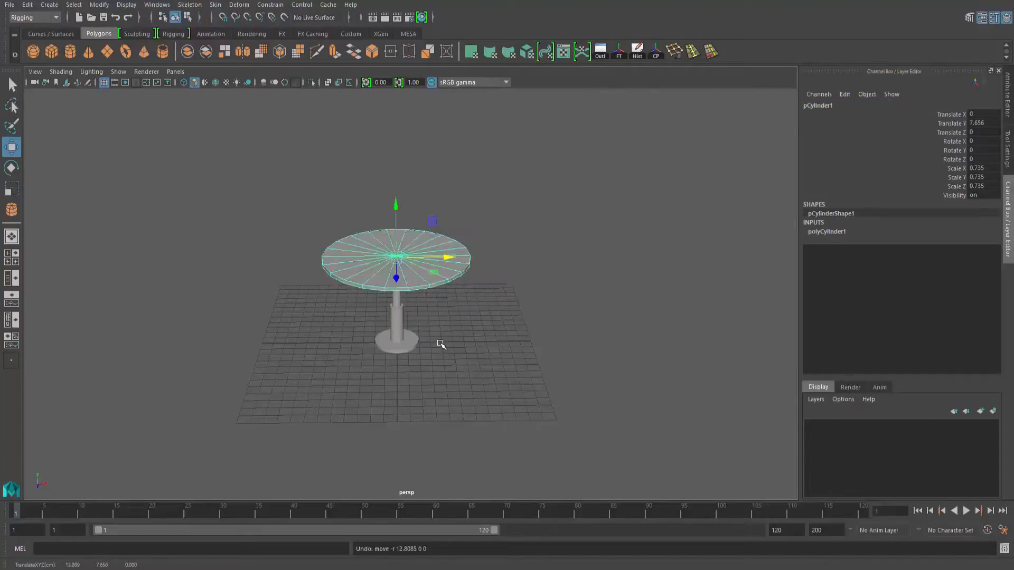
Select the tabletop's parent group and move the whole table about 6.5 units in negative X
left_click(448, 347)
left_click(408, 260)
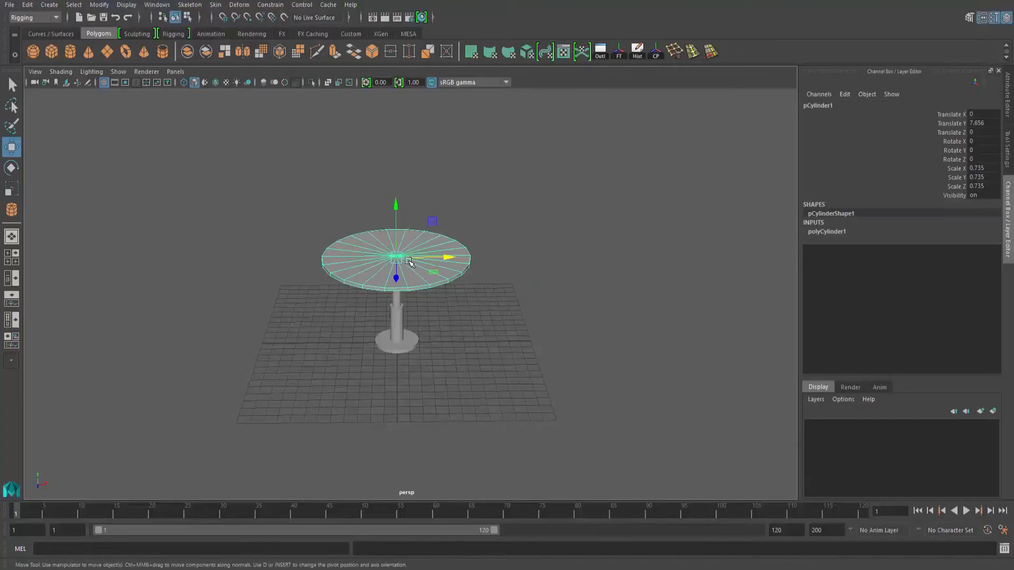
key("Up")
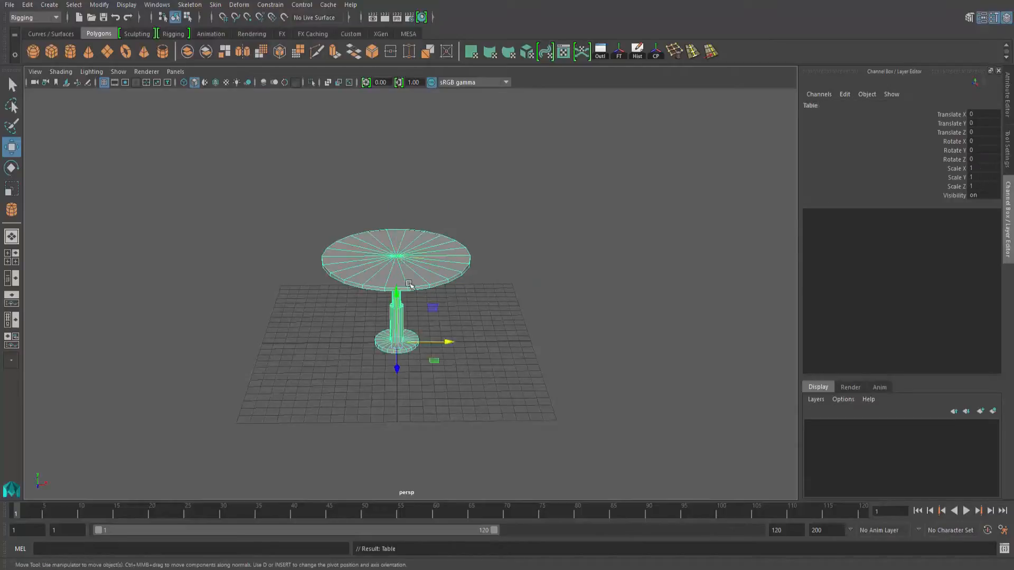
left_click_drag(409, 342, 368, 373)
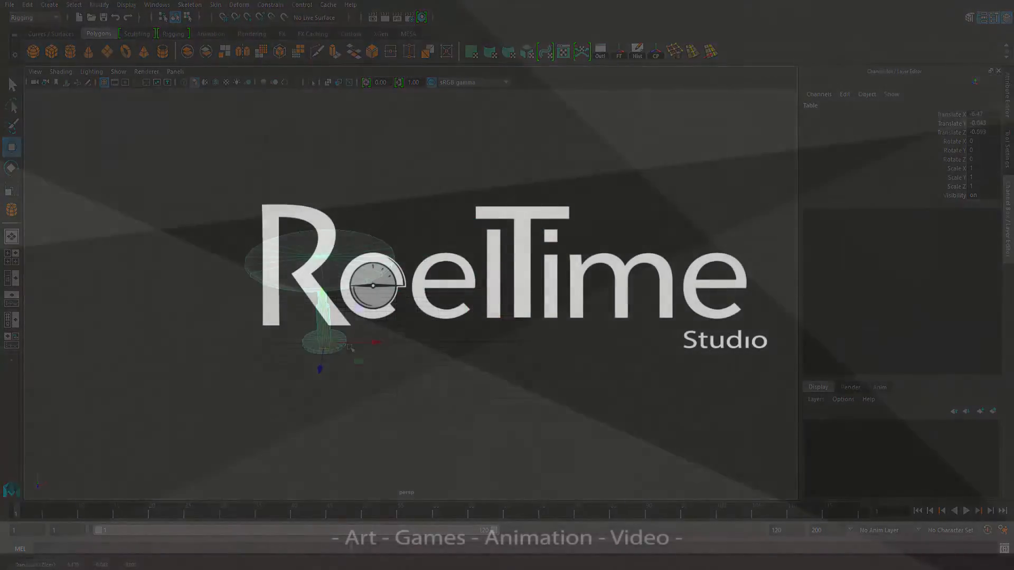